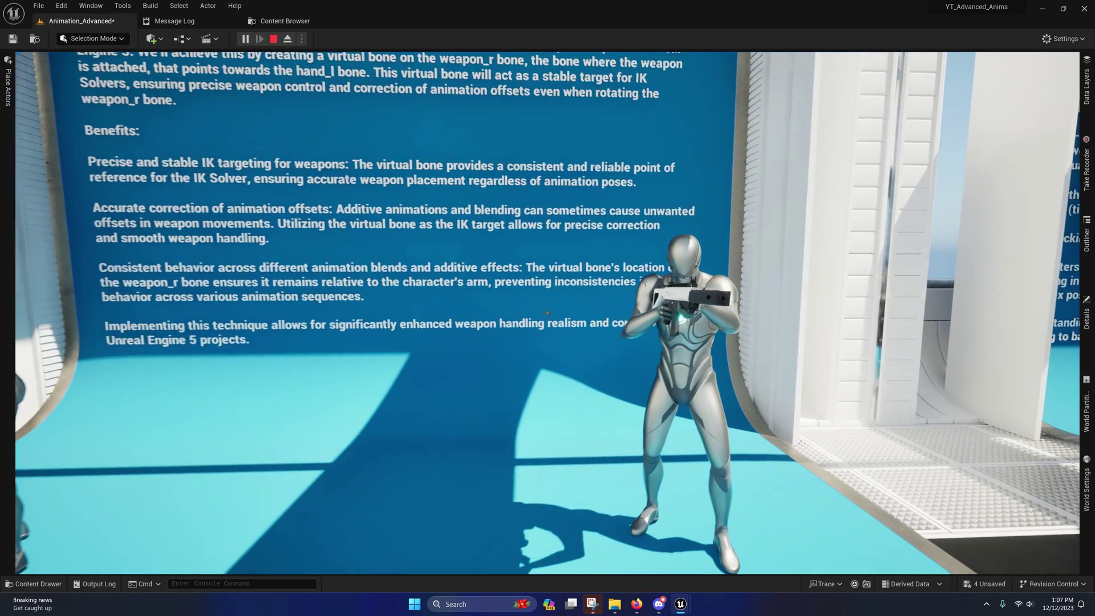
- Release the cursor from the running level and open the SK_Mannequin skeleton in the asset editor window
key("shift+F1")
mouse_move(680, 604)
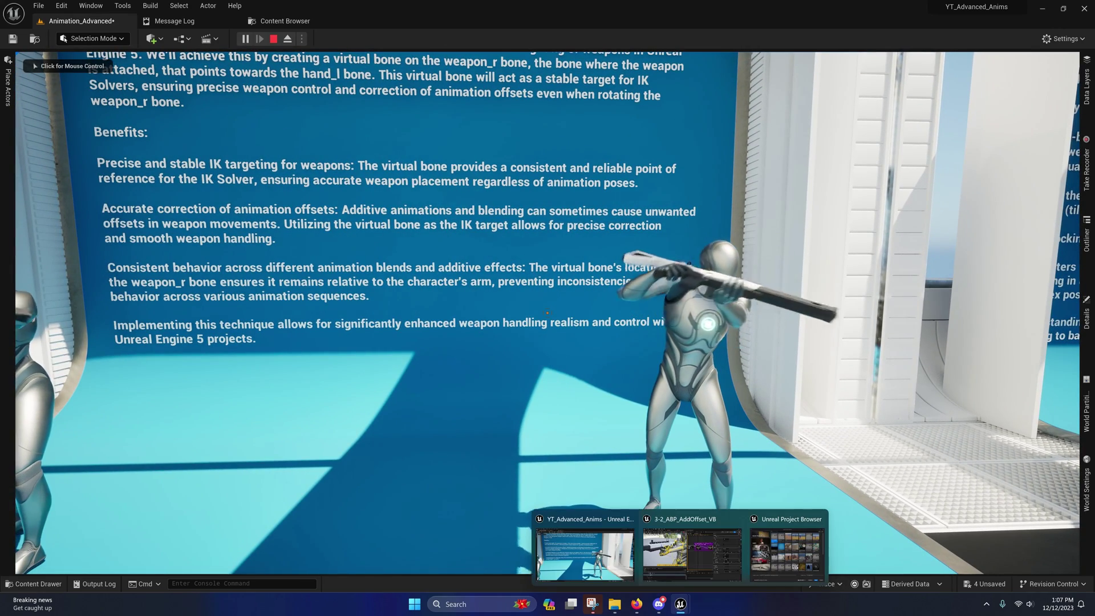
left_click(691, 554)
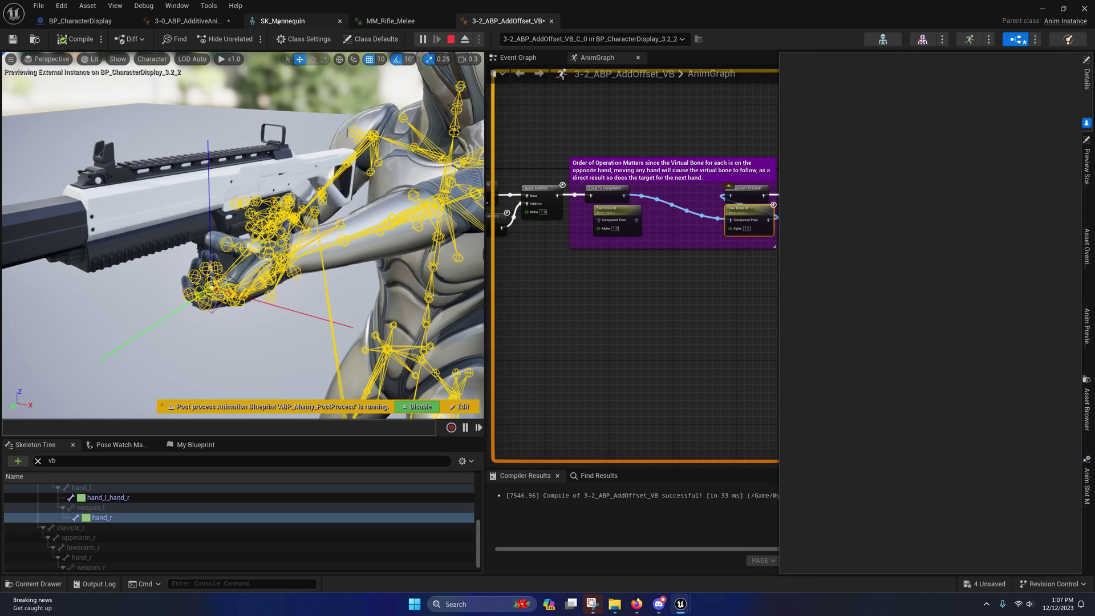
left_click(277, 21)
- Reset the lowerarm_r bone's transform to its default on the mannequin skeleton
right_click_drag(563, 201, 529, 192)
key("w")
scroll(563, 200, "down", 2)
key("s")
right_click_drag(476, 125, 476, 124)
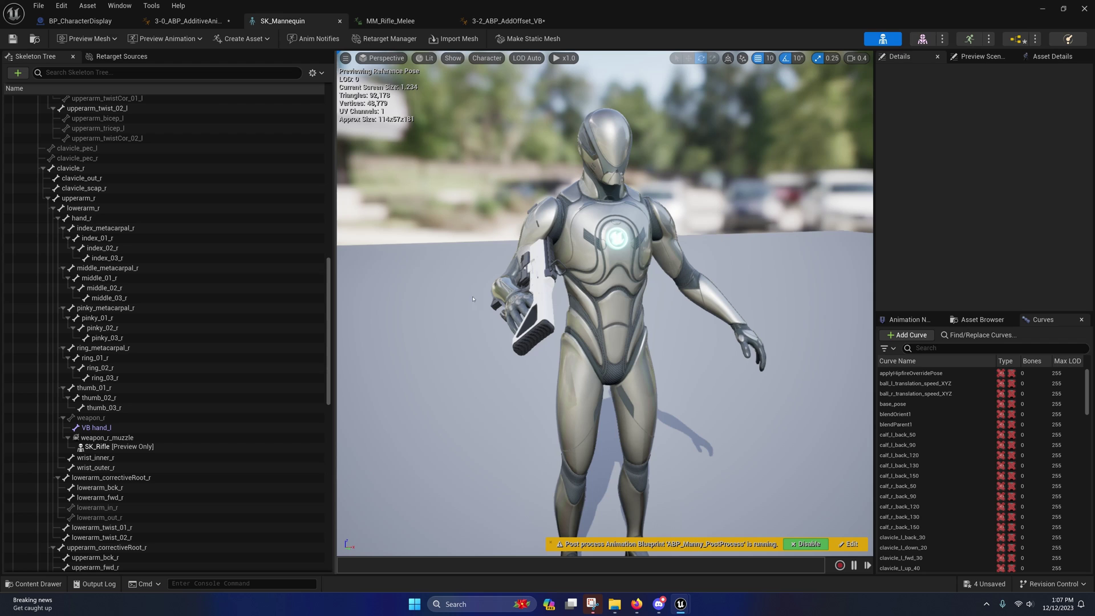
left_click(82, 208)
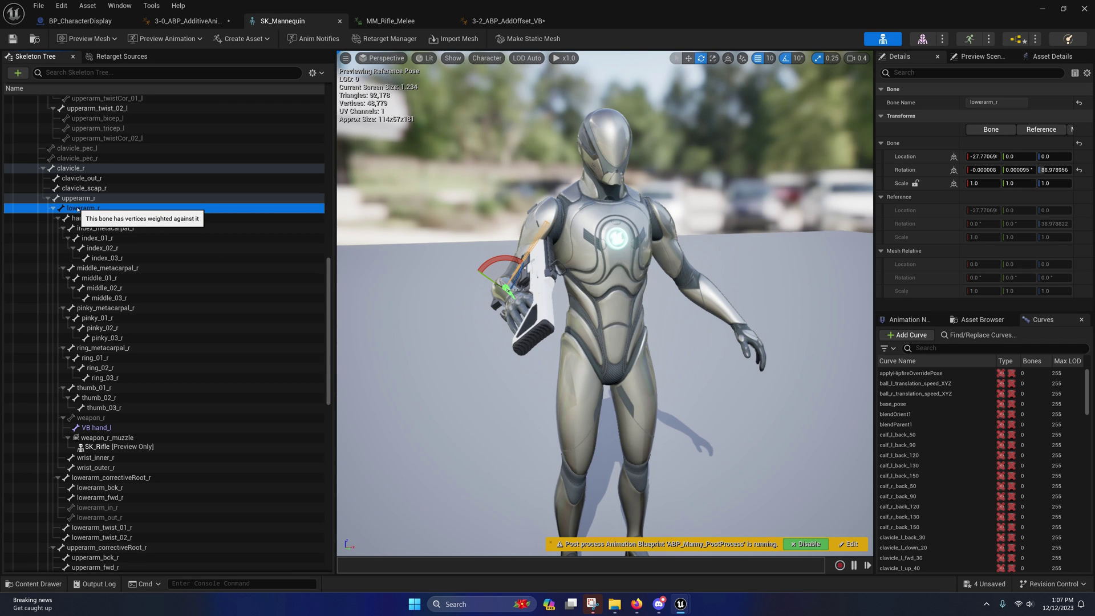
left_click(1078, 144)
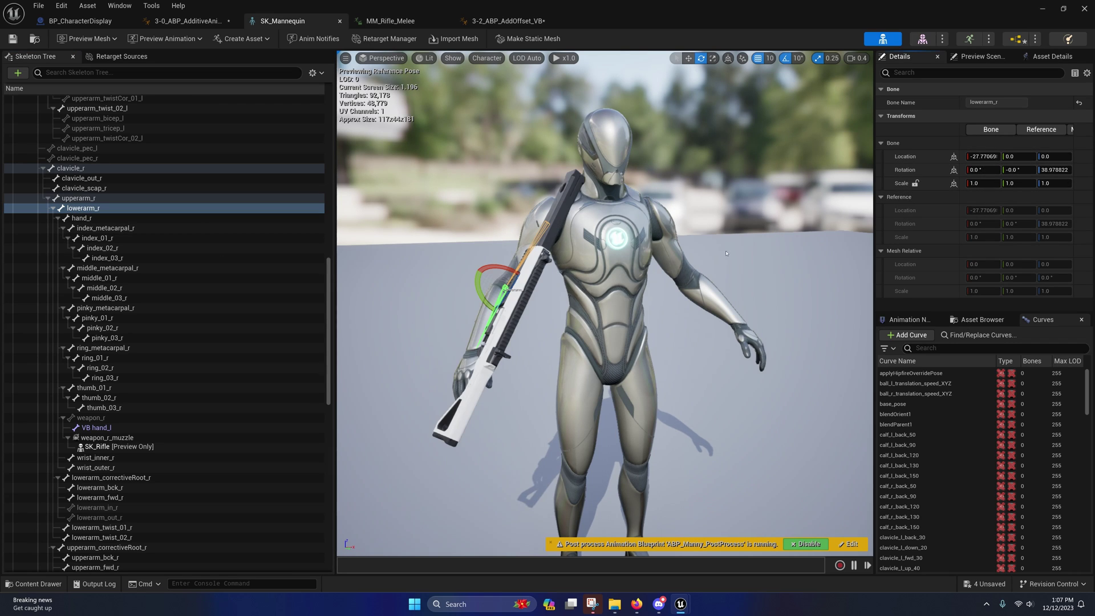
- Draw the full bone hierarchy over the mannequin in the viewport
left_click(486, 58)
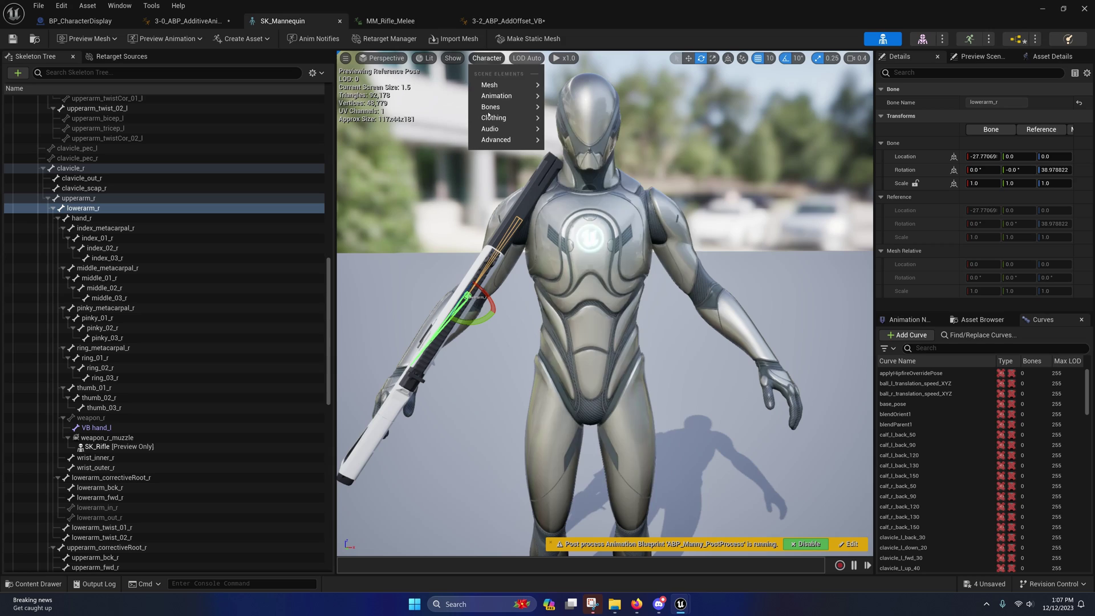
mouse_move(496, 107)
left_click(577, 181)
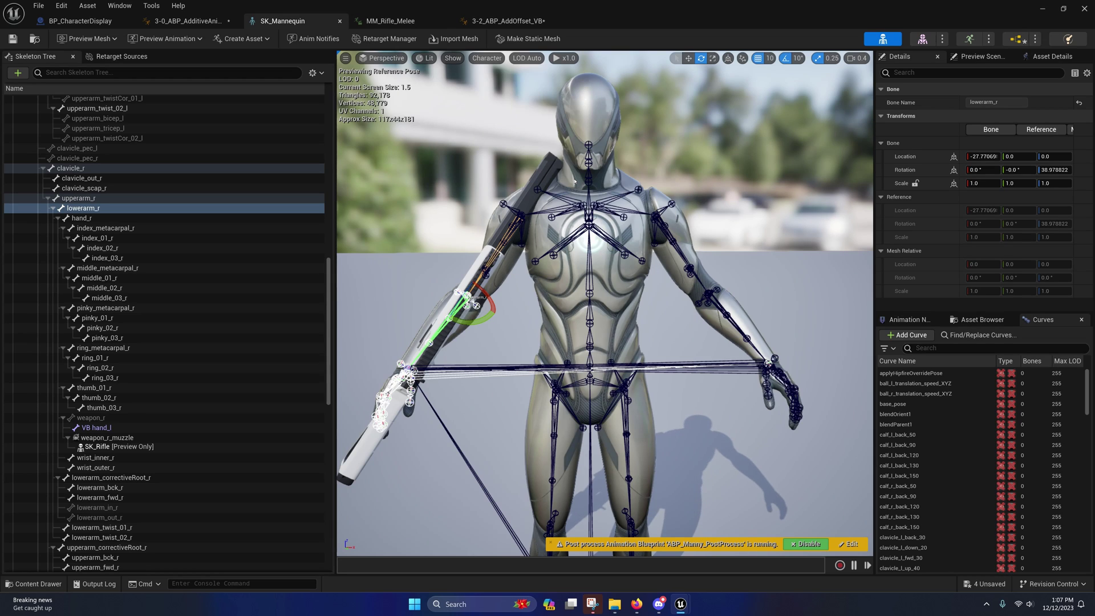
scroll(577, 181, "up", 3)
key("s")
scroll(576, 182, "up", 3)
right_click_drag(577, 181, 573, 143)
key("w")
key("s")
scroll(86, 150, "up", 15)
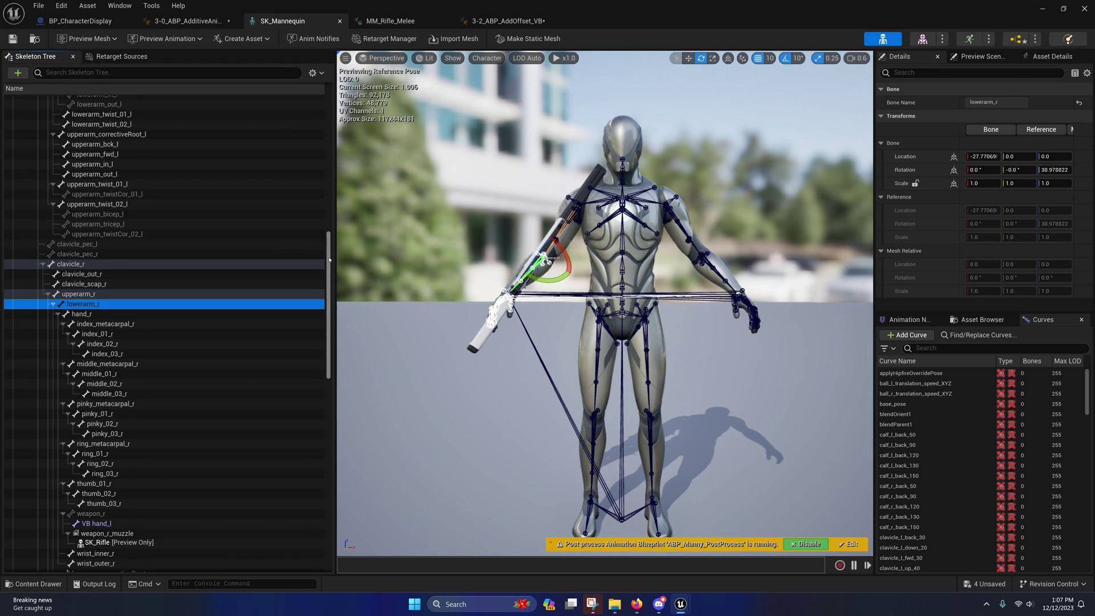
- Inspect the ik_hand_l, weapon_r, weapon_l and ik_hand_gun bones running between the mannequin's hands
left_click(51, 170)
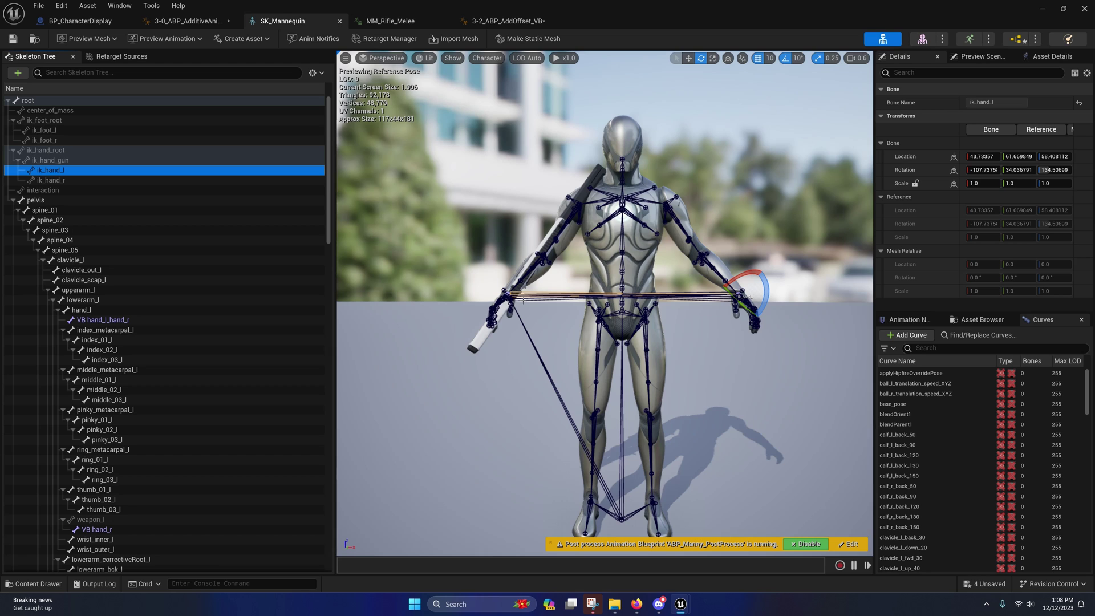
key("w")
right_click_drag(527, 290, 526, 298)
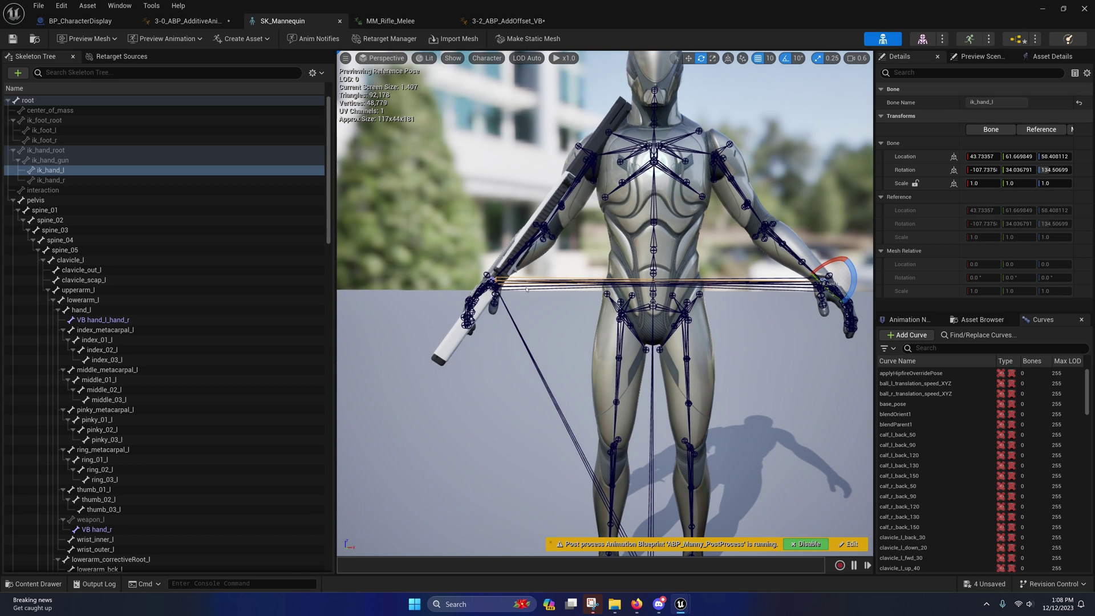
left_click(513, 289)
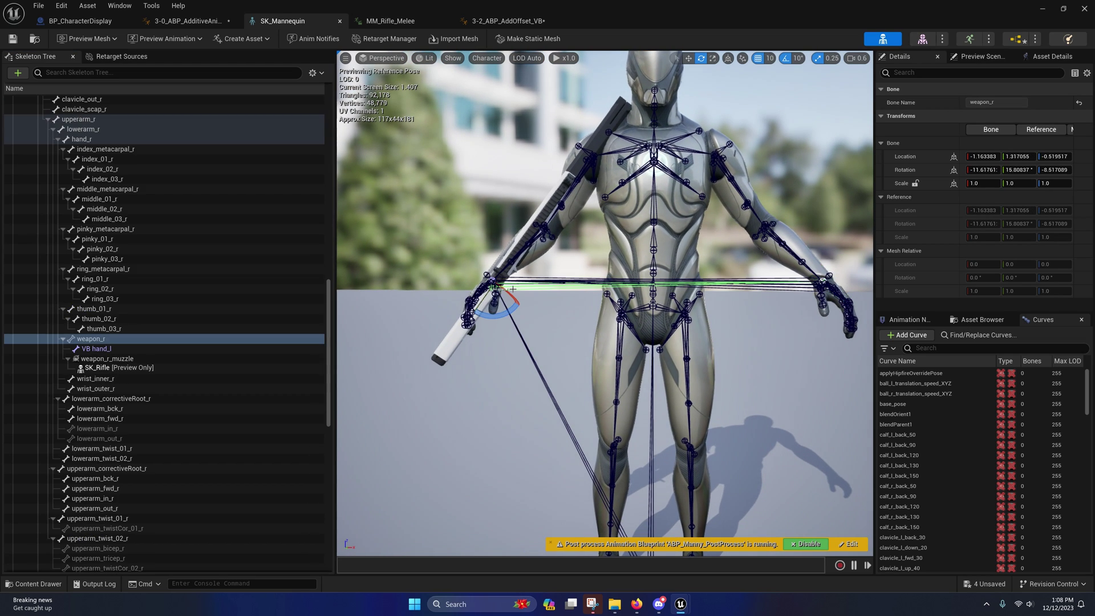
left_click(514, 282)
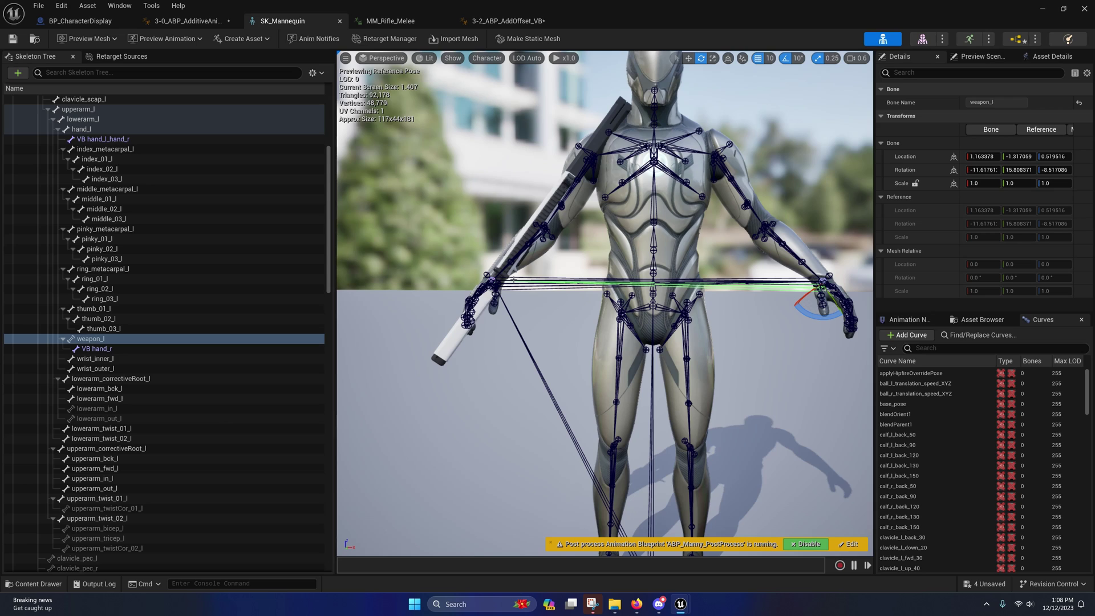
left_click(513, 277)
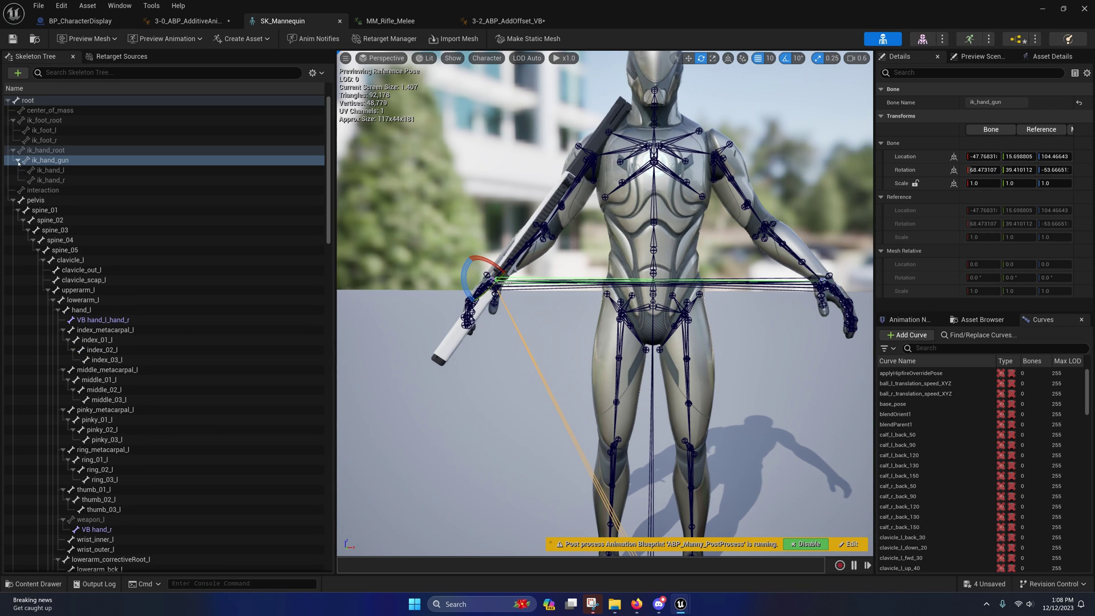
- Collapse the ik_hand_gun branch and examine its bone and the links between both hands from several angles
left_click(19, 161)
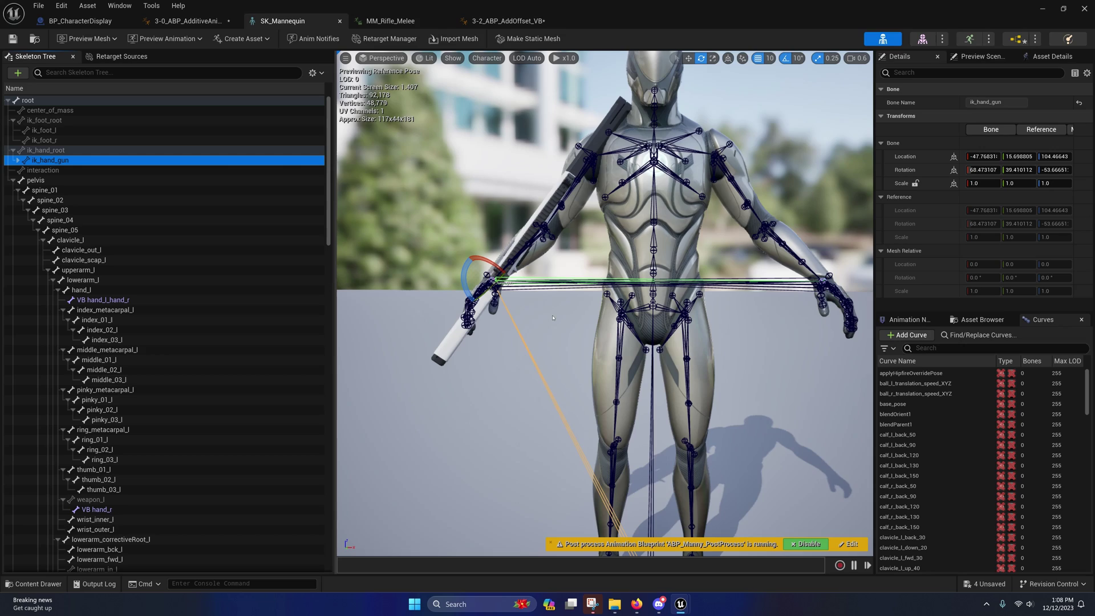
right_click_drag(544, 312, 667, 323)
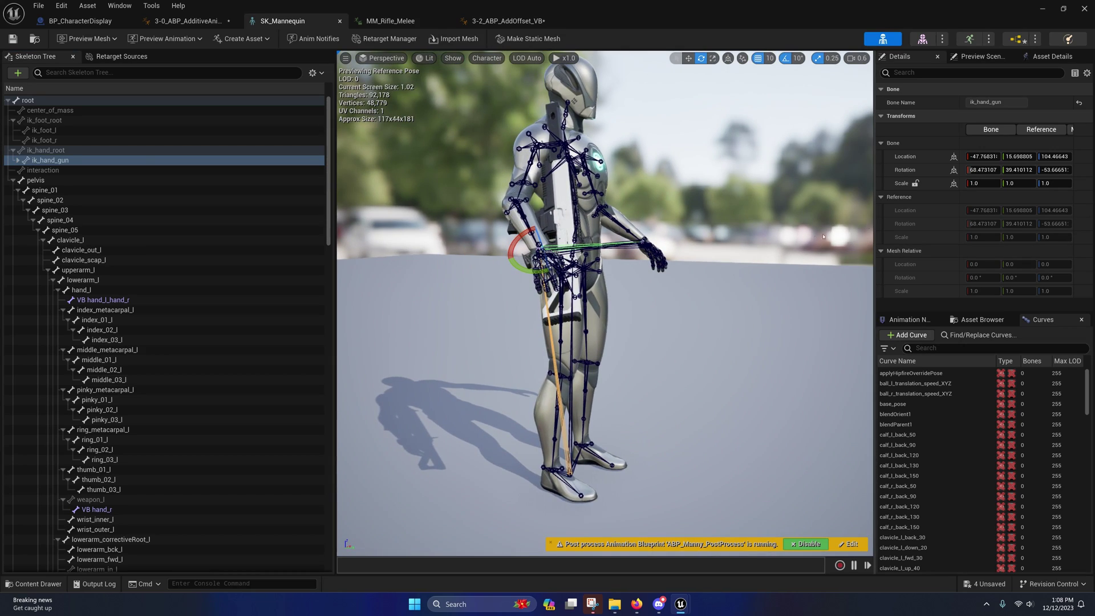
right_click_drag(741, 257, 616, 248)
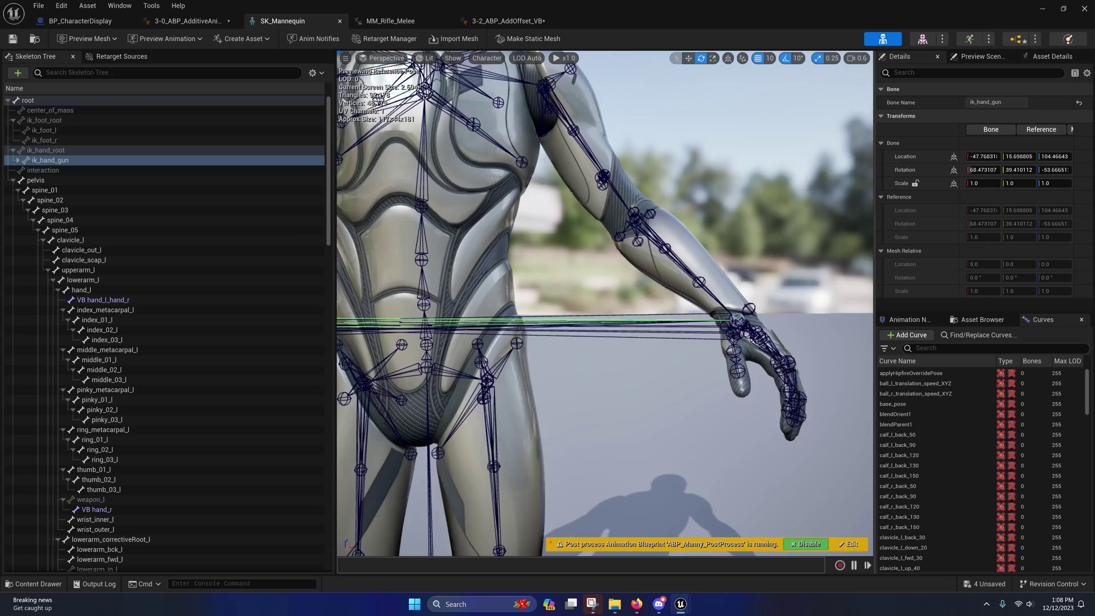
right_click_drag(713, 237, 695, 272)
key("s")
scroll(700, 259, "down", 1)
key("w")
key("s")
key("a")
key("s")
scroll(696, 268, "down", 1)
key("w")
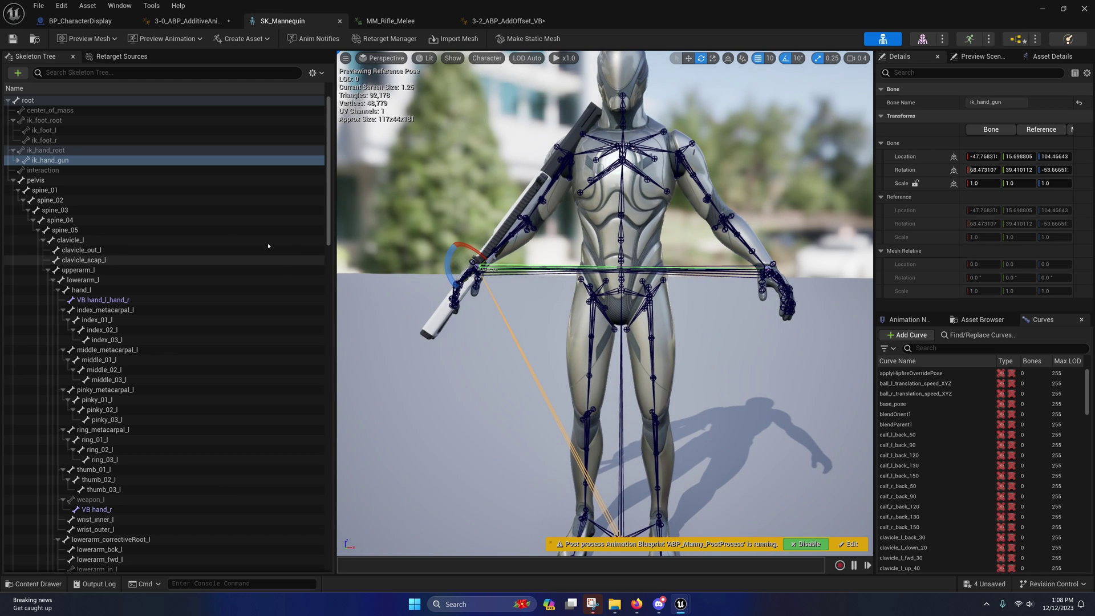
- Delete the virtual bone VB hand_l_hand_r under hand_l
scroll(203, 254, "down", 2)
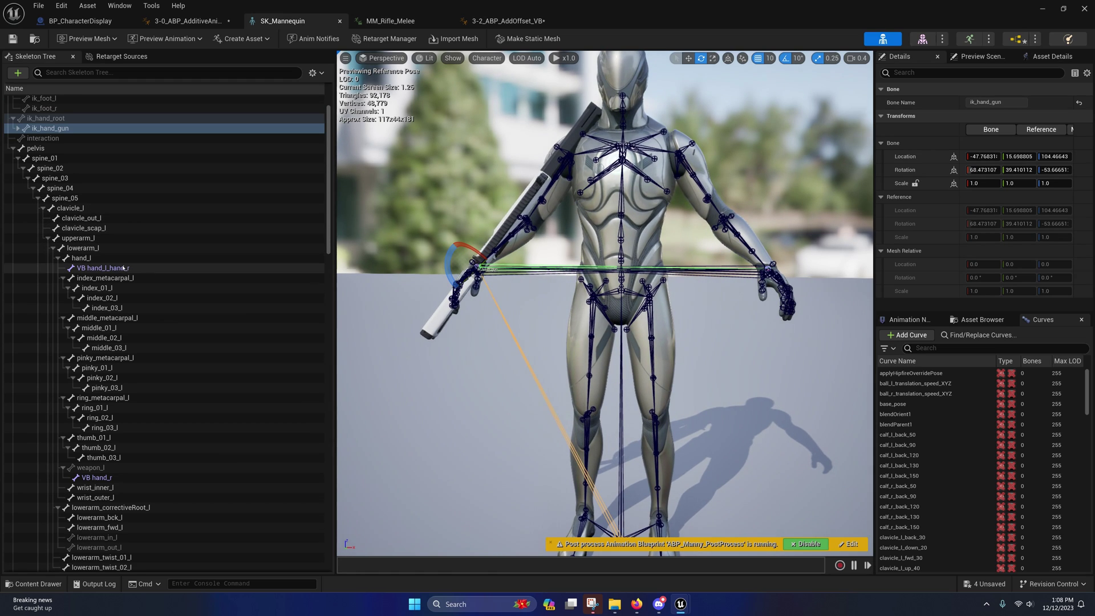
right_click(140, 270)
left_click(150, 287)
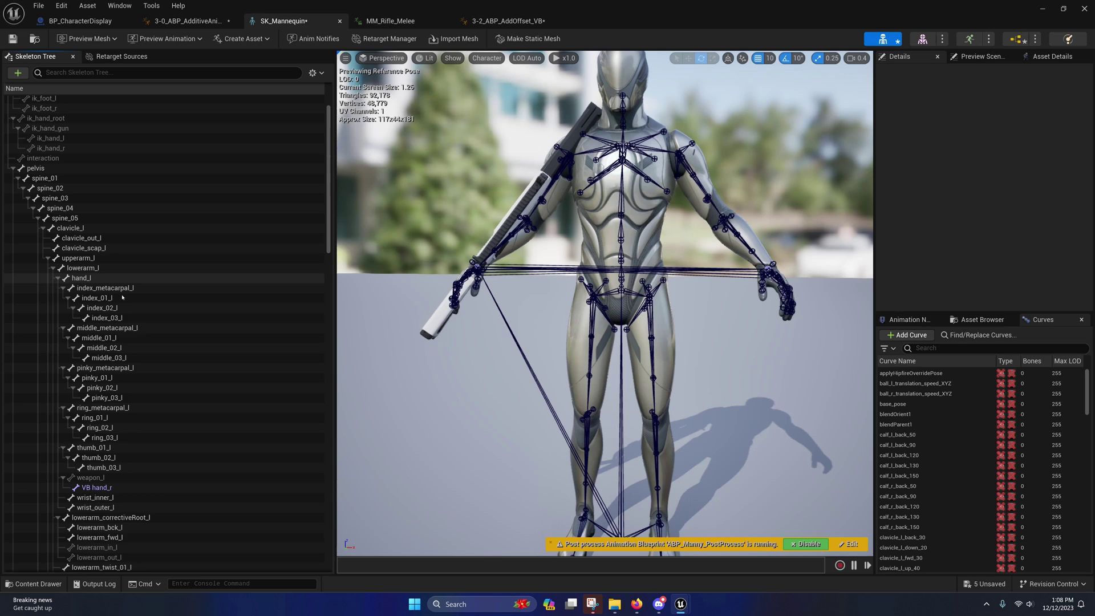
- Inspect the virtual bones VB hand_r under weapon_l and VB hand_l under weapon_r in the skeleton tree
scroll(130, 331, "down", 10)
left_click(105, 295)
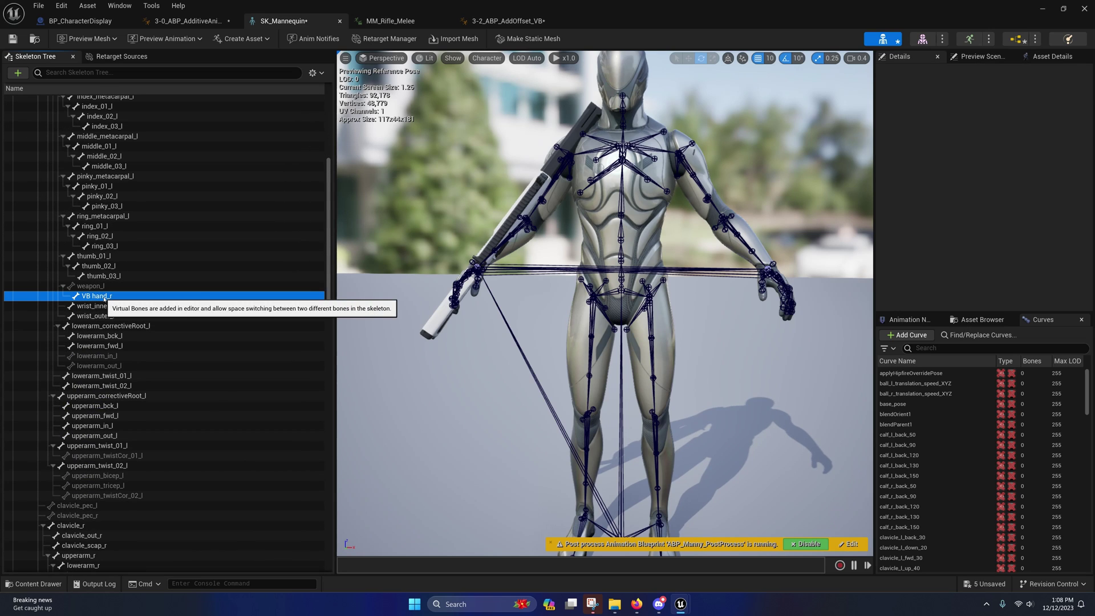
left_click(91, 285)
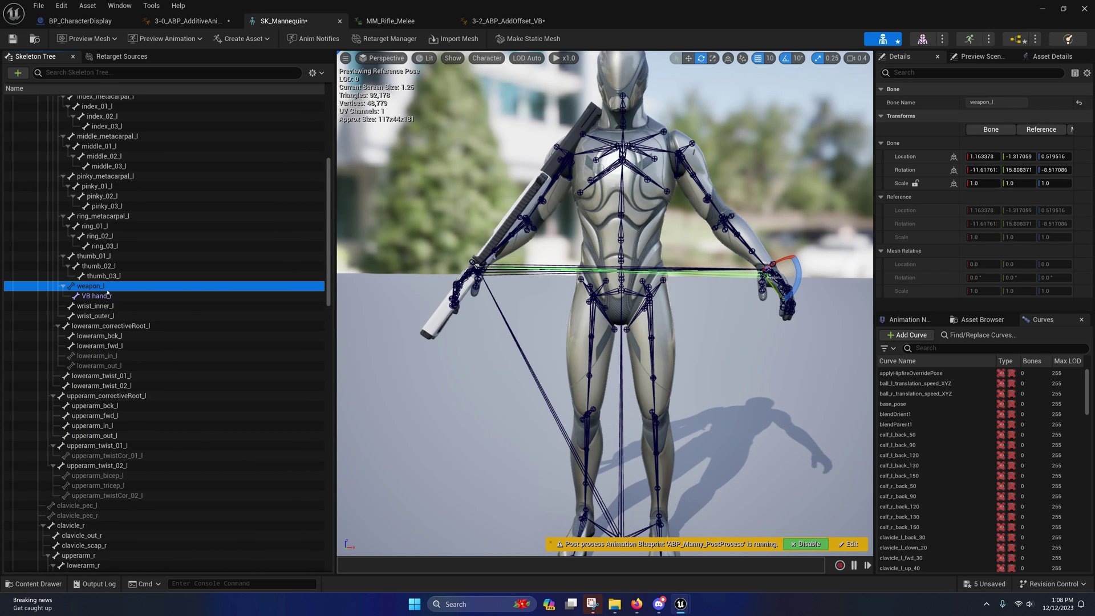
scroll(97, 257, "down", 2)
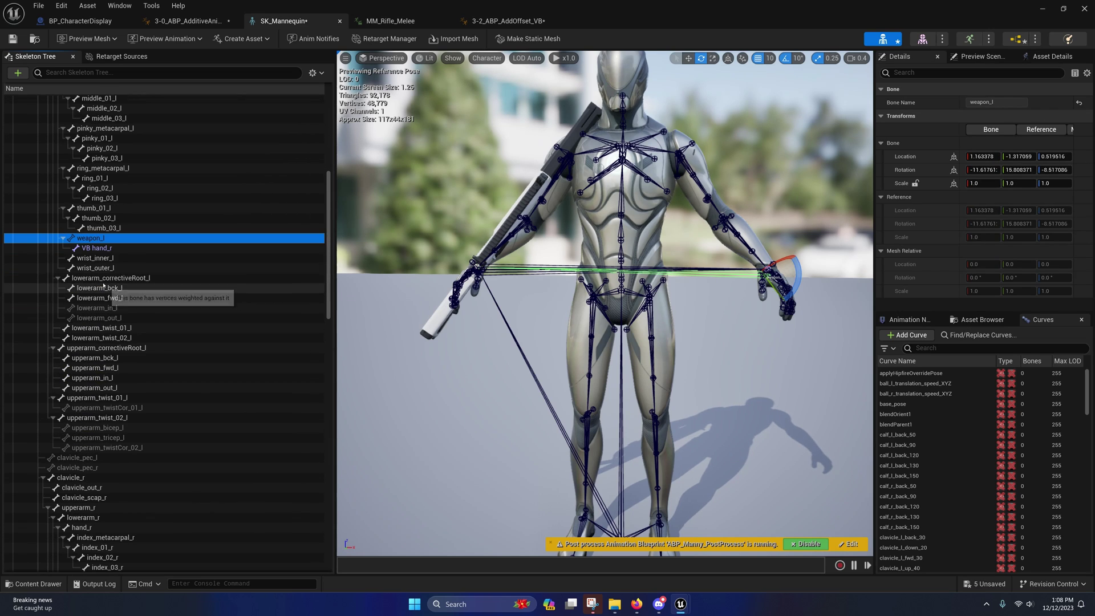
left_click(98, 250)
scroll(109, 257, "down", 8)
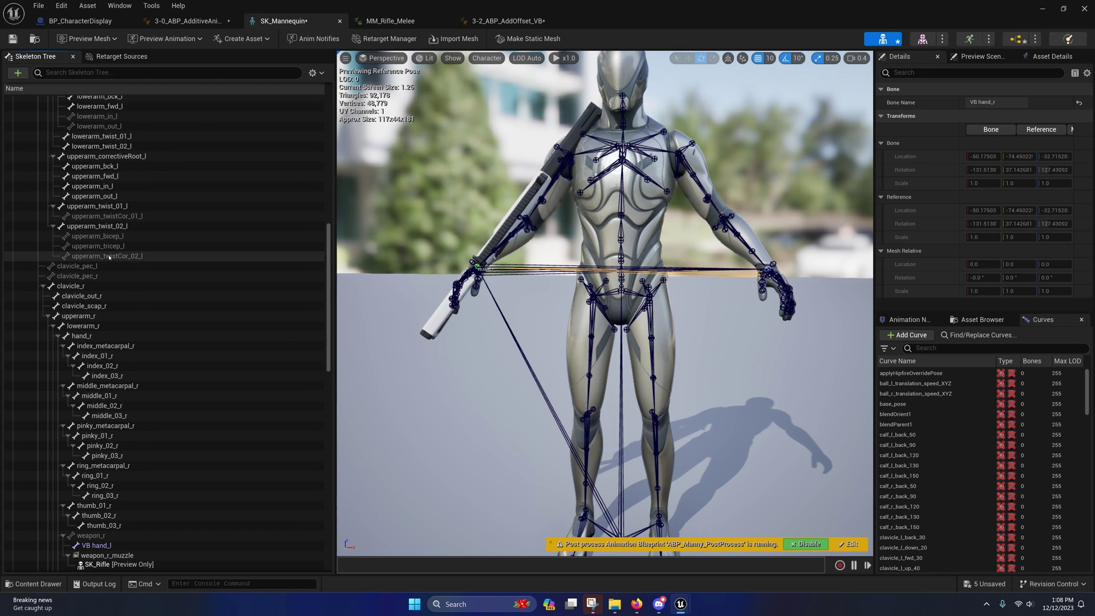
scroll(109, 258, "down", 9)
left_click(94, 337)
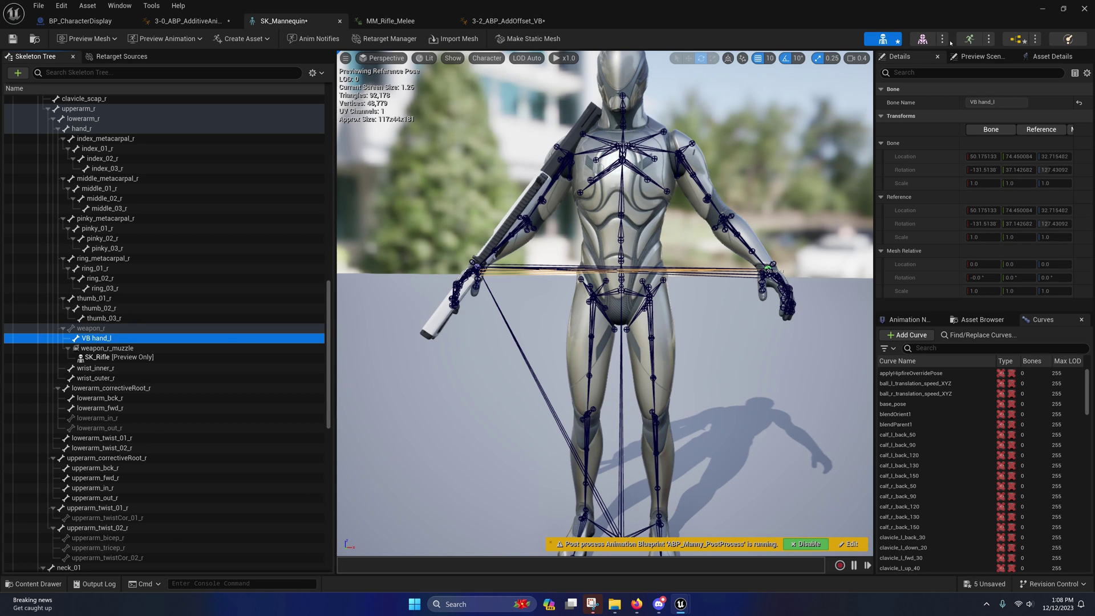
- Check the character's rifle animation in the running level and return to the SK_Mannequin editor
left_click(1042, 9)
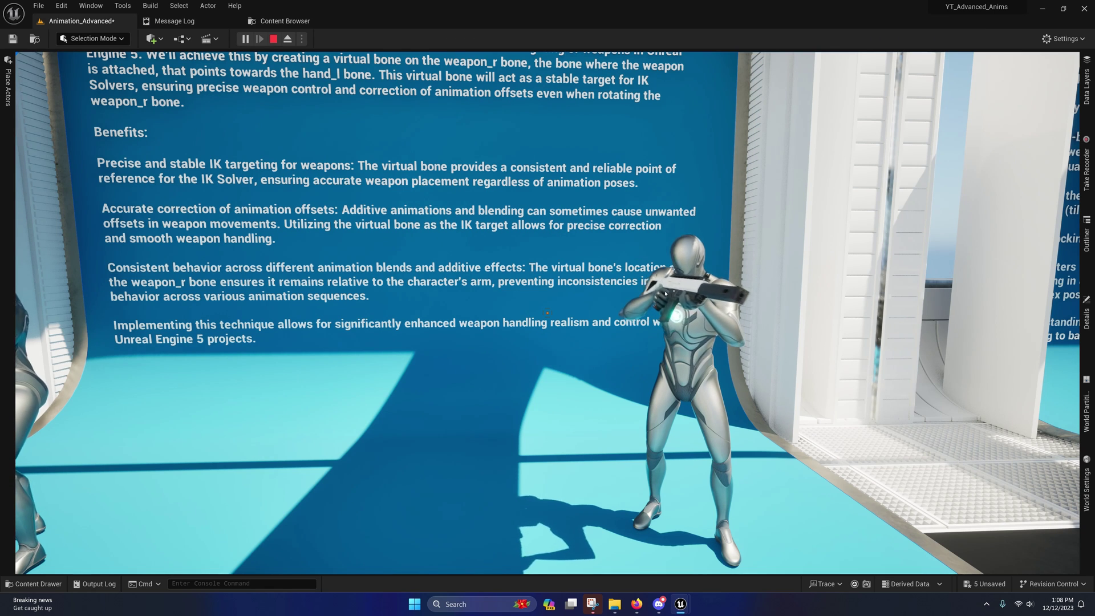
mouse_move(681, 604)
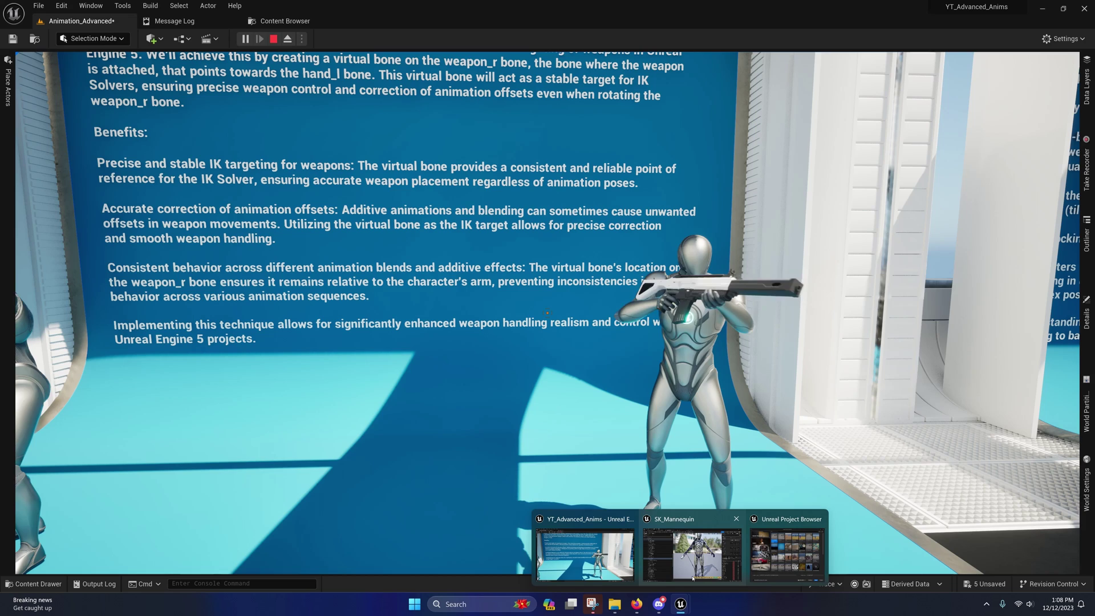
left_click(707, 559)
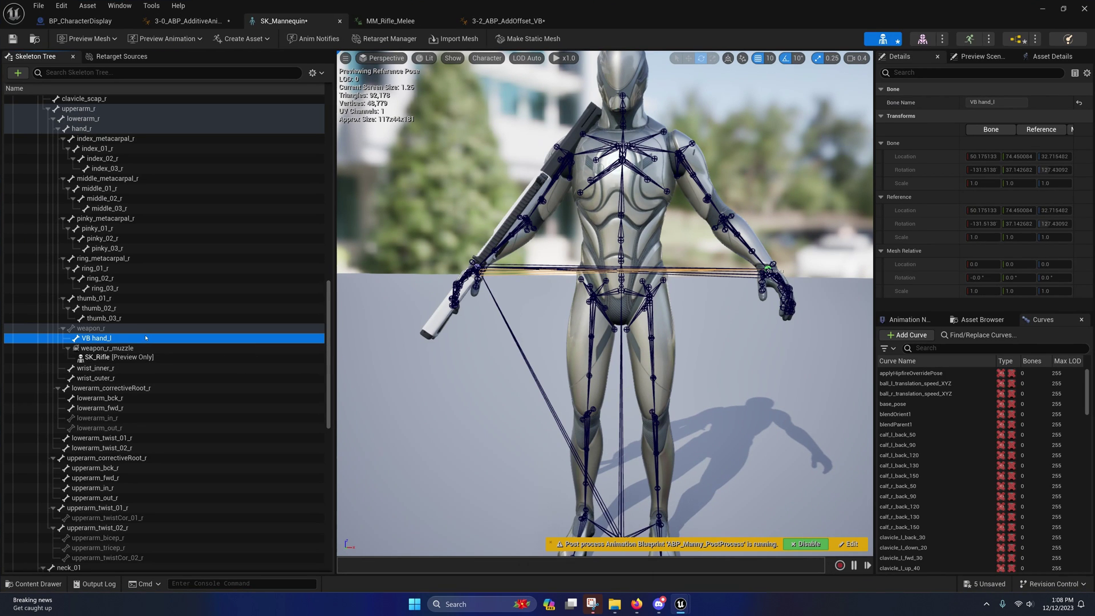
- Open the MM_Rifle_Melee animation and frame the character's upper body
left_click(406, 22)
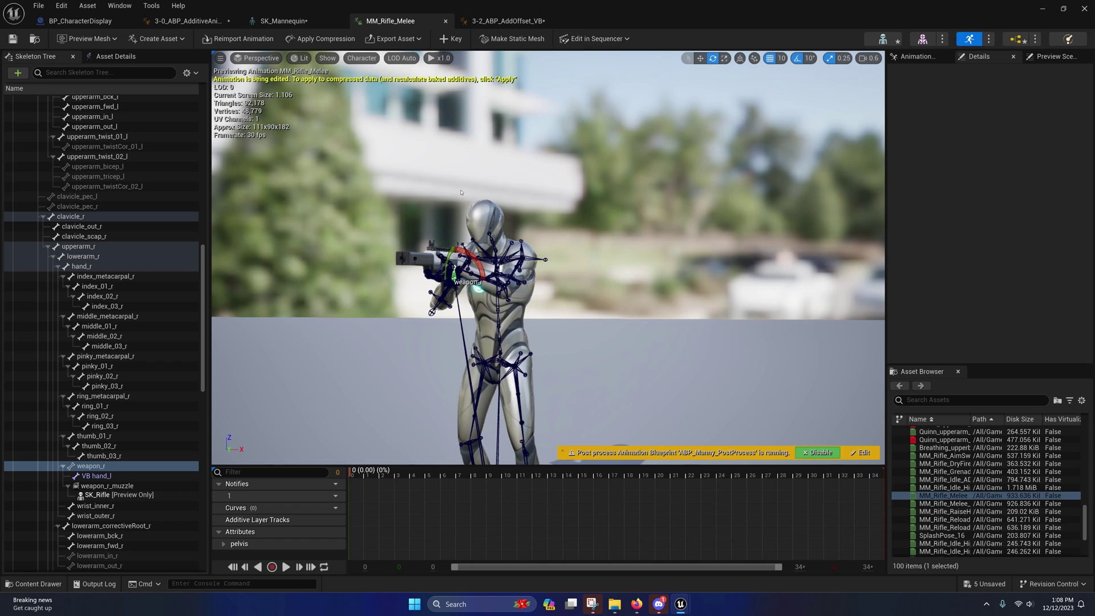
key("a")
right_click_drag(541, 305, 564, 304)
scroll(542, 305, "down", 3)
key("w")
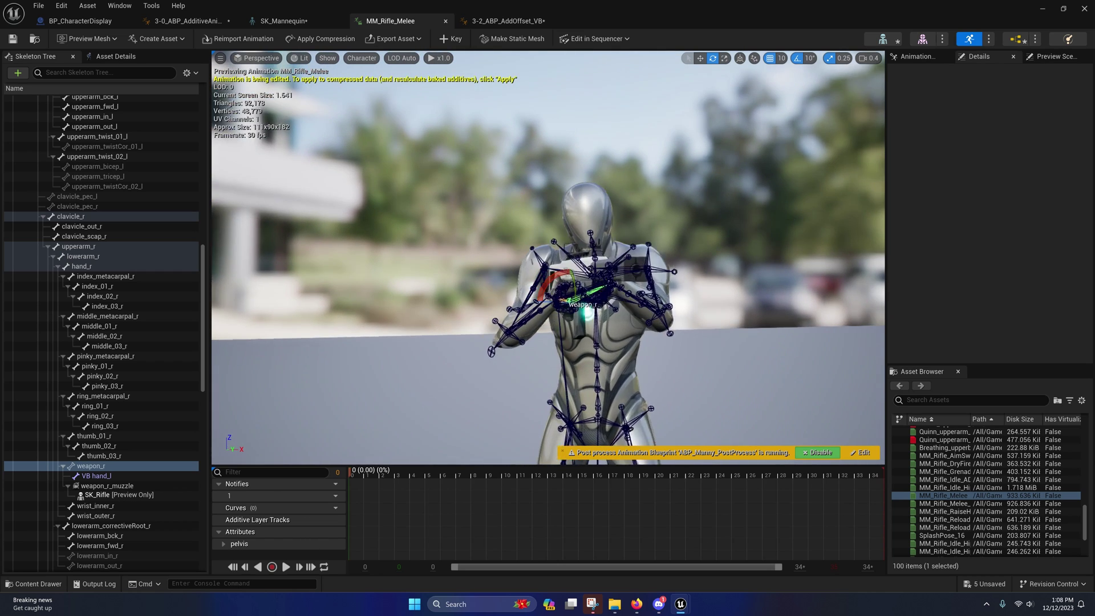
- Limit the viewport's bone drawing to the selected weapon_r bone
left_click(361, 57)
mouse_move(382, 118)
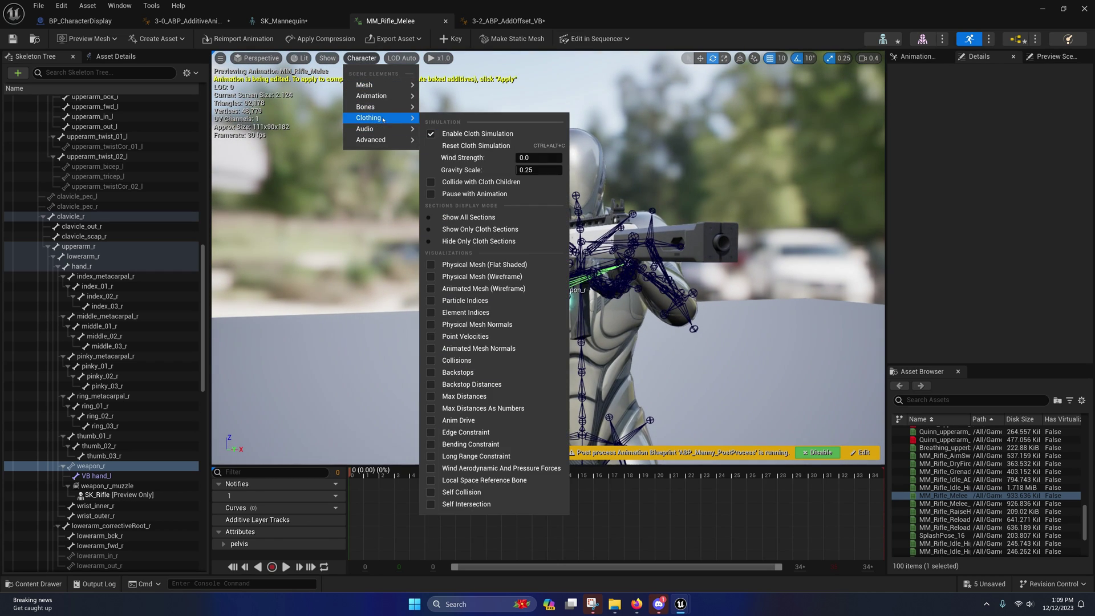
left_click(462, 192)
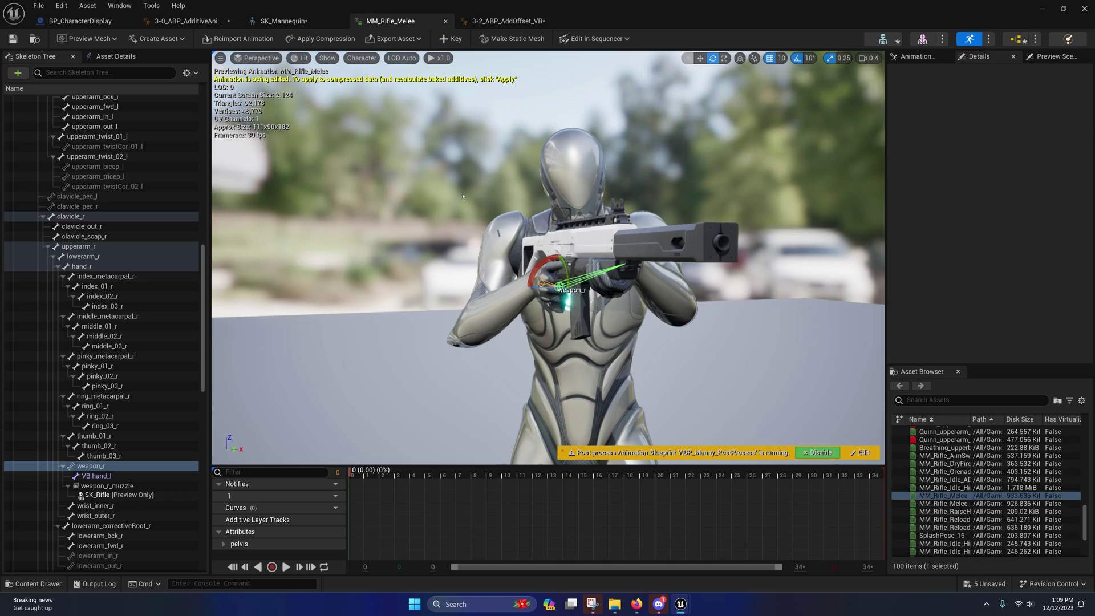
- Examine how the weapon_r bone points from the right hand toward the left hand in the starting rifle pose
key("a")
mouse_move(595, 321)
right_mouse_down()
mouse_move(759, 334)
mouse_move(593, 310)
right_mouse_up()
key("w")
scroll(594, 321, "down", 2)
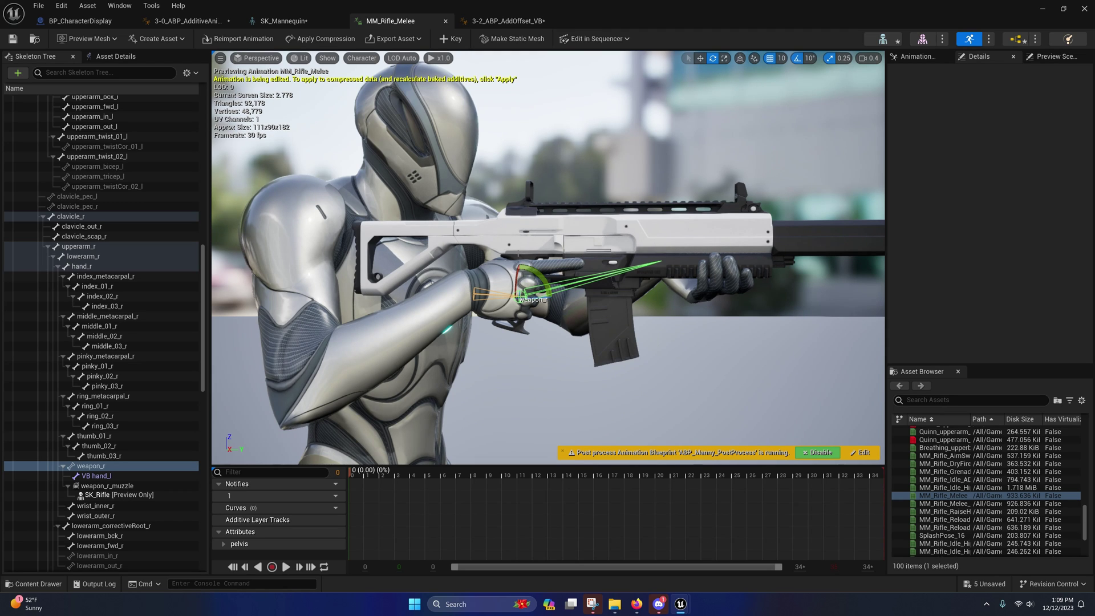
right_click_drag(550, 282, 505, 282)
key("w")
key("d")
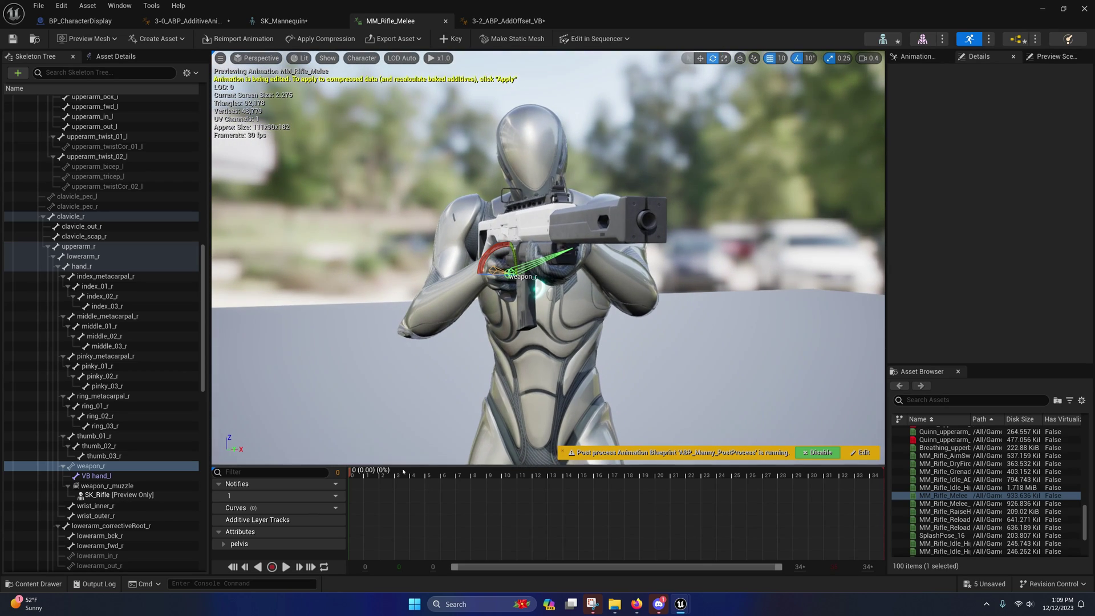
- Scrub MM_Rifle_Melee to about frame 9 and examine the weapon_r bone's alignment with both hands and the rifle
left_click_drag(363, 474, 500, 479)
key("d")
right_click_drag(548, 286, 525, 282)
key("w")
key("w")
key("q")
right_click_drag(297, 308, 285, 265)
scroll(297, 308, "down", 1)
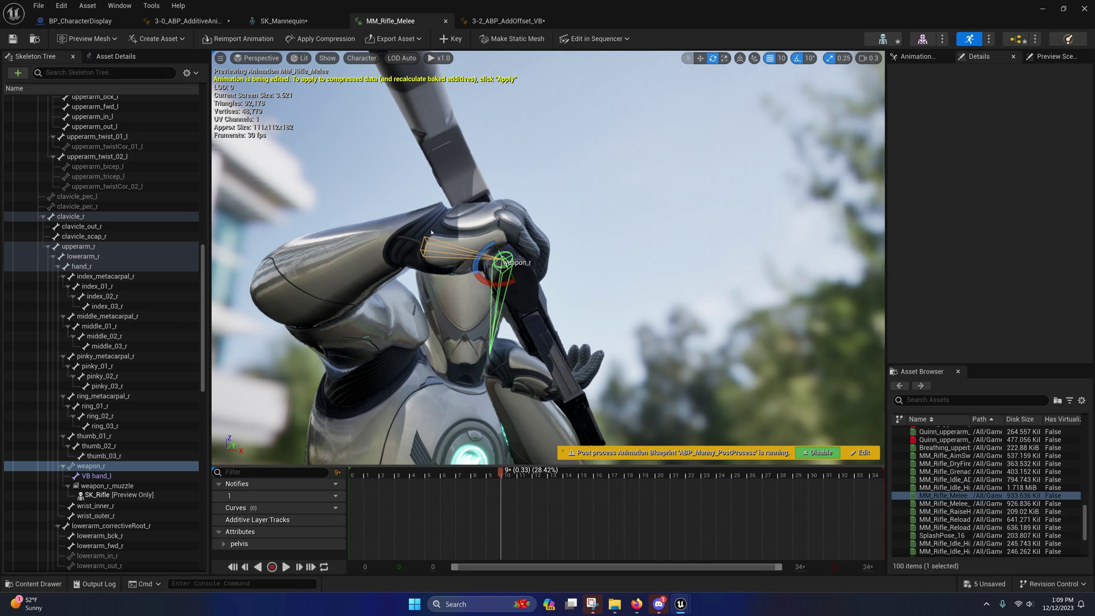
mouse_move(432, 232)
right_mouse_down()
mouse_move(431, 308)
mouse_move(431, 231)
right_mouse_up()
left_click_drag(431, 232, 432, 232)
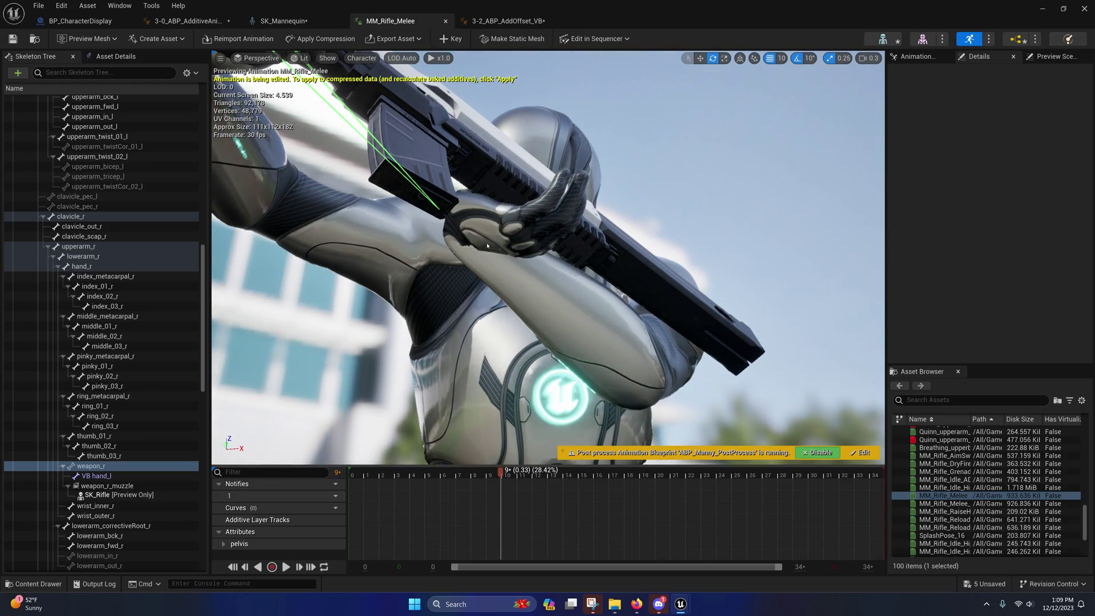
- Examine from several angles how weapon_r and the rifle line up with both hands, and select the hand_r bone
left_click_drag(487, 246, 487, 267)
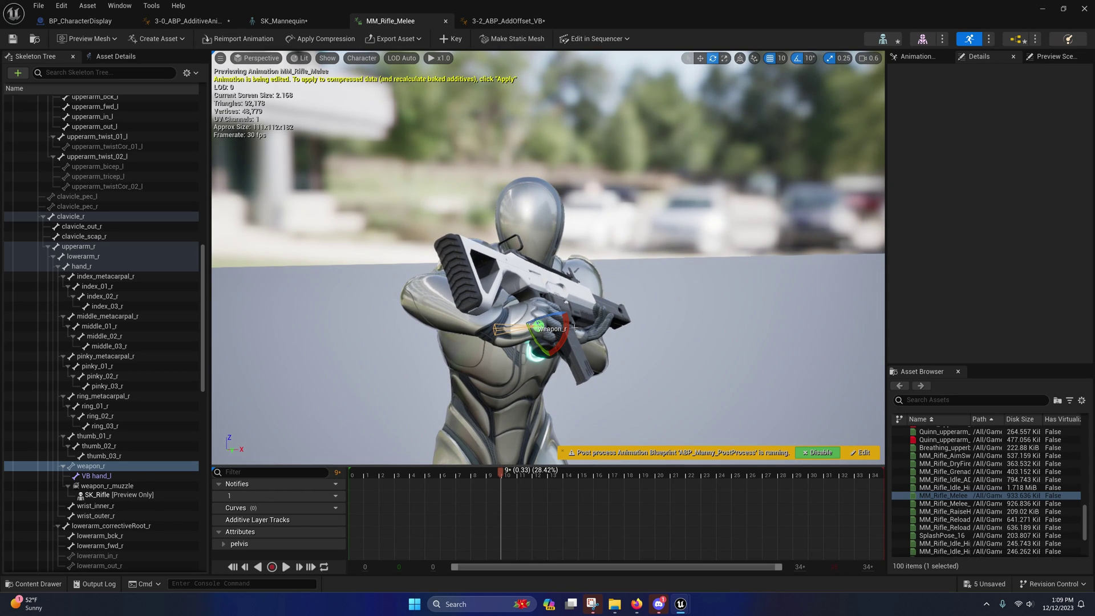
right_click_drag(575, 328, 574, 327)
key("w")
key("s")
scroll(574, 327, "down", 2)
key("q")
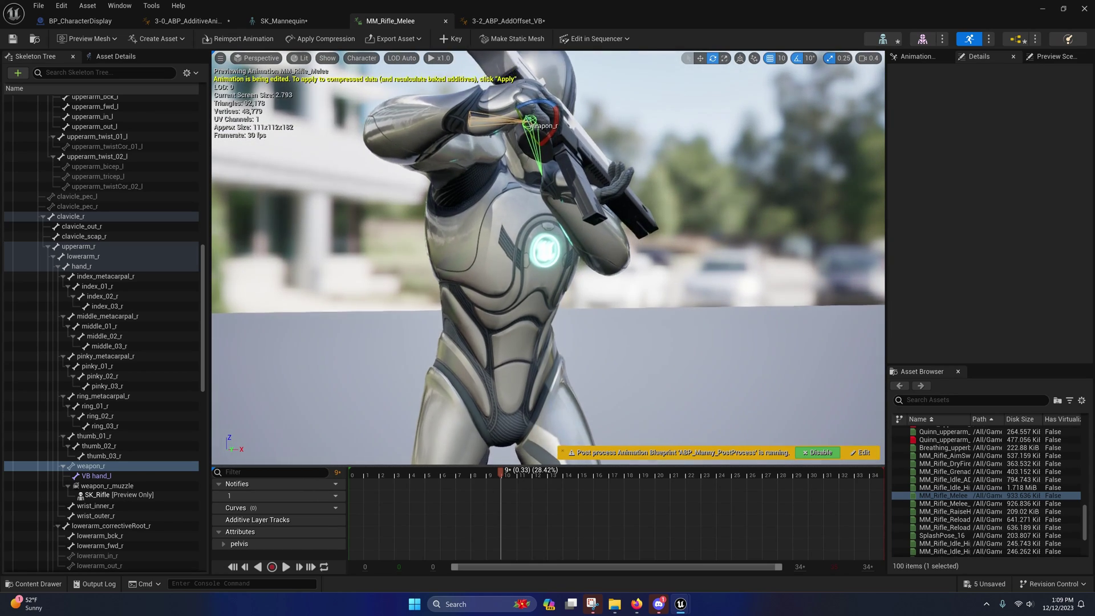
key("w")
right_click_drag(566, 192, 552, 164)
right_click_drag(567, 265, 567, 265)
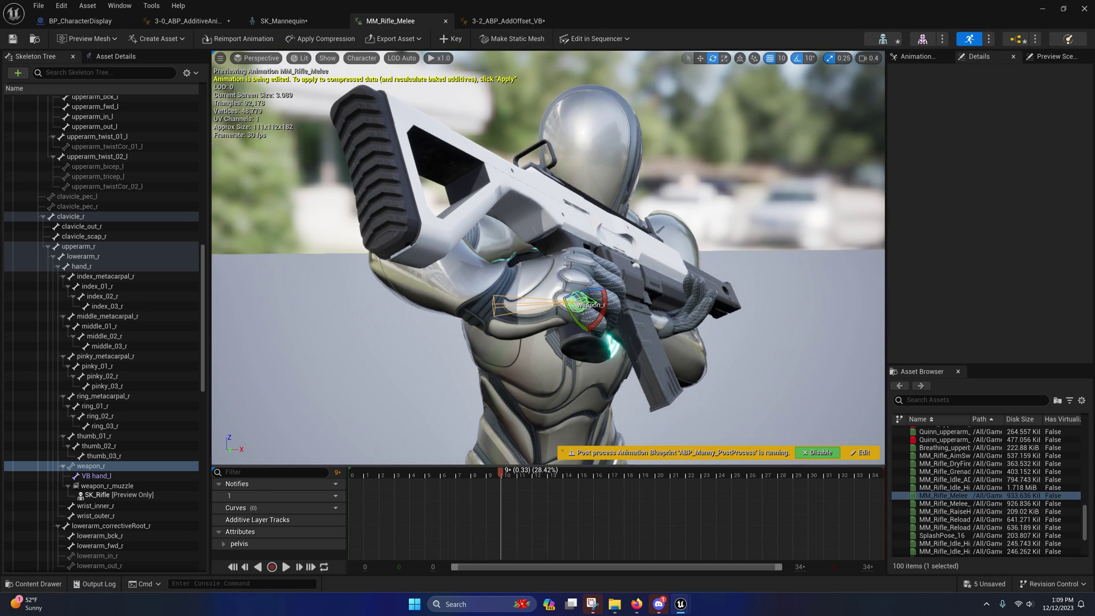
right_click_drag(552, 164, 514, 201)
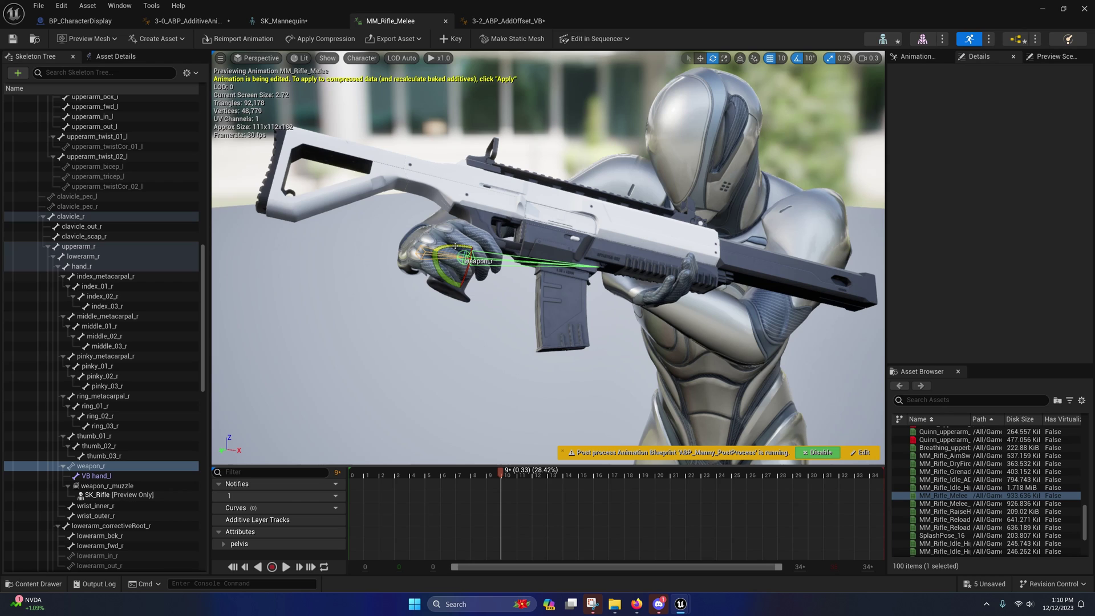
left_click_drag(450, 244, 503, 265)
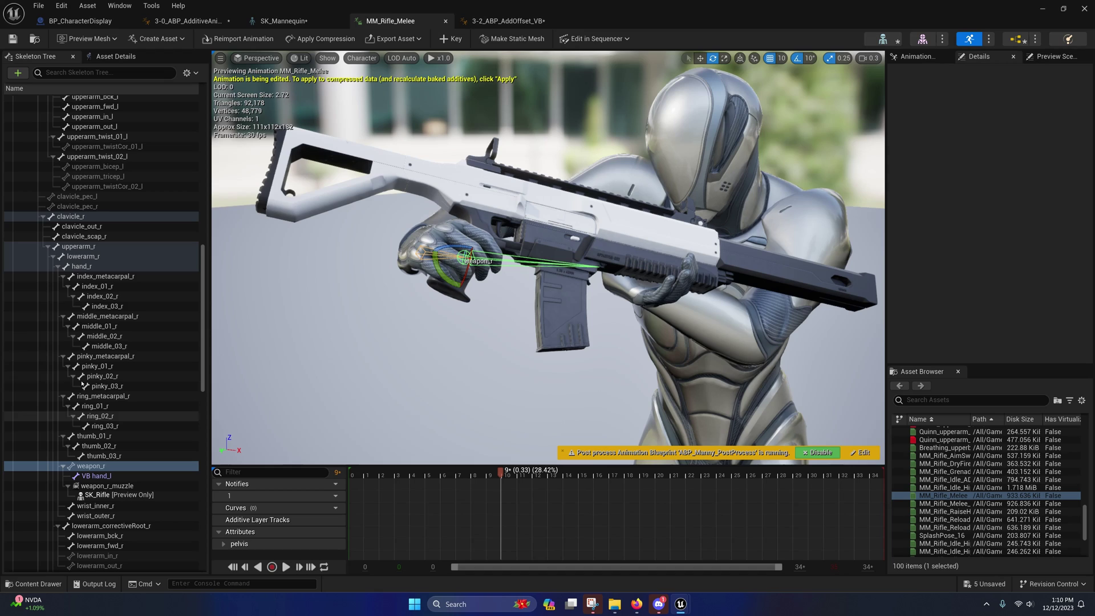
left_click(82, 267)
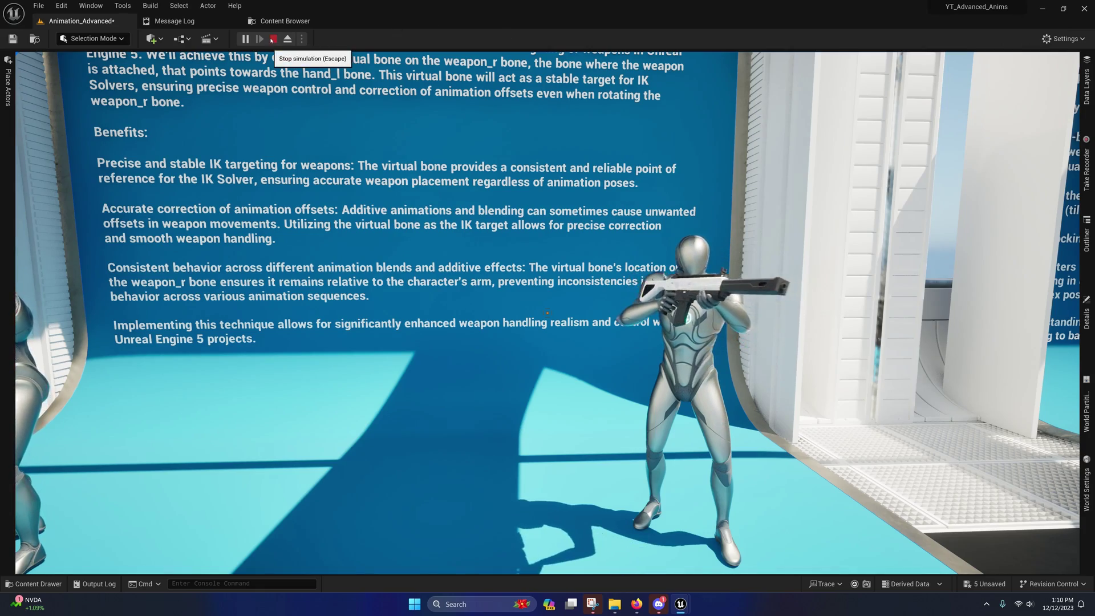
- Stop the level simulation and place a cube on the floor with a cone above it
left_click(274, 39)
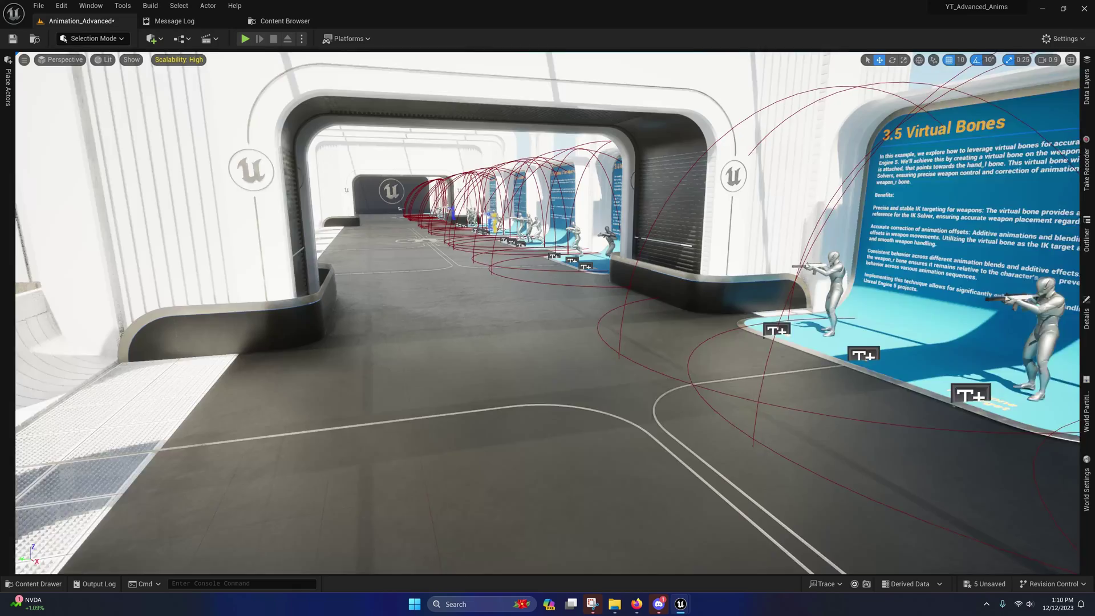
left_click(8, 85)
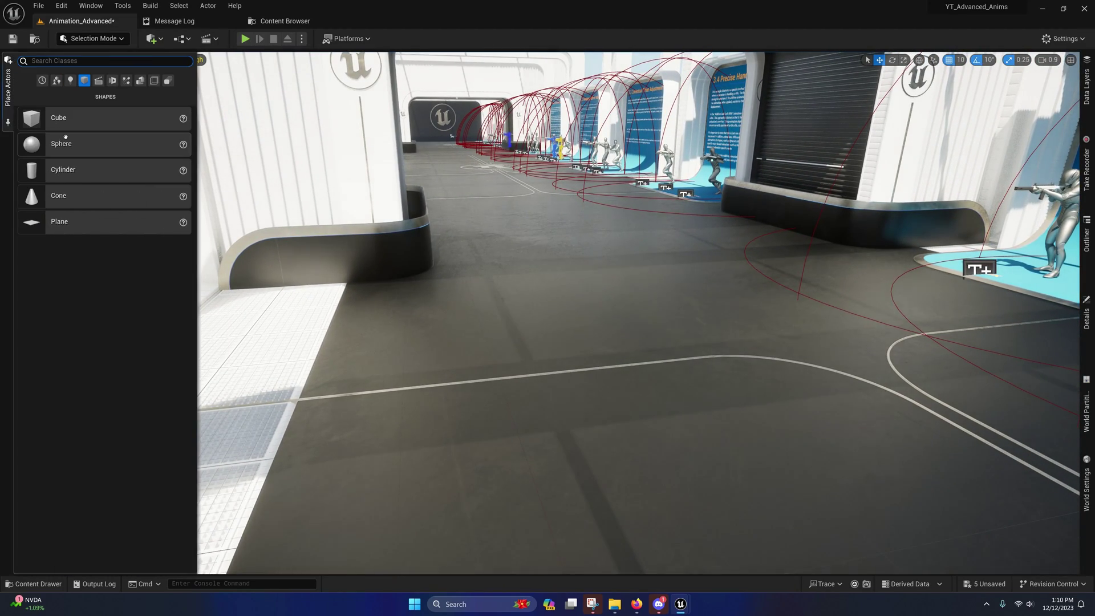
left_click_drag(57, 119, 565, 344)
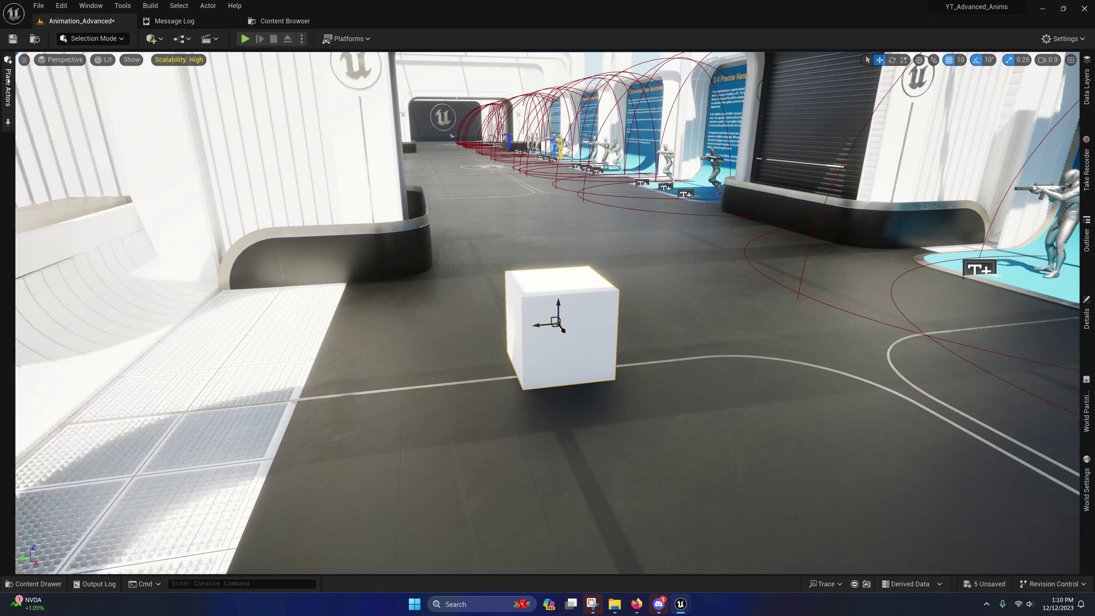
left_click(8, 85)
left_click_drag(54, 204, 560, 195)
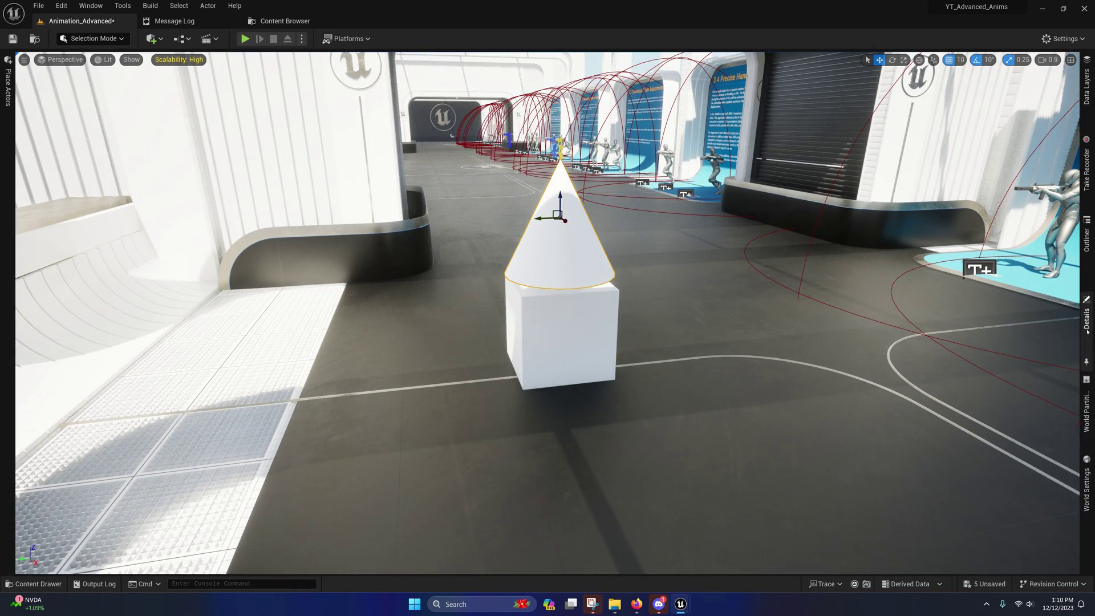
- Attach the cone to the cube as its child and reset the cone's relative location to zero
left_click(1086, 318)
left_click(1086, 262)
left_click(1087, 283)
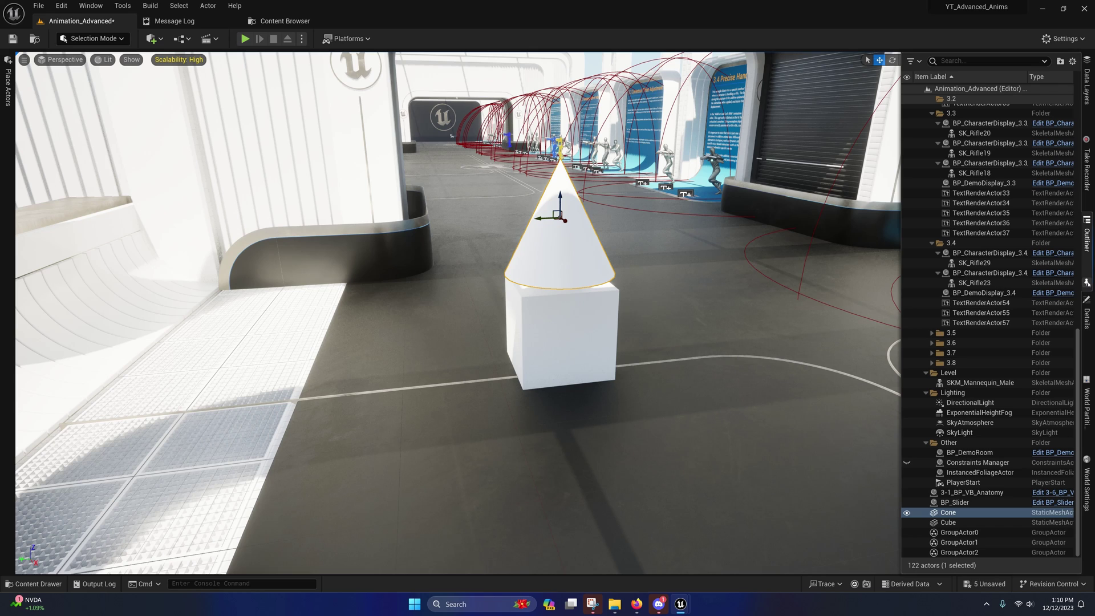
left_click(948, 515)
left_click_drag(948, 513, 952, 523)
left_click(1087, 342)
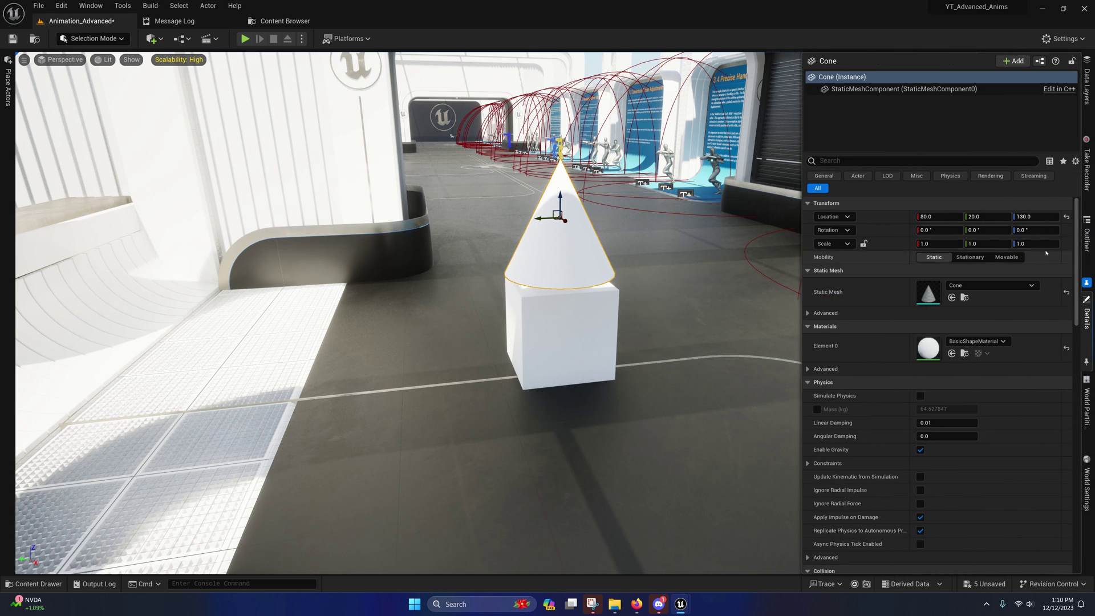
left_click(1070, 219)
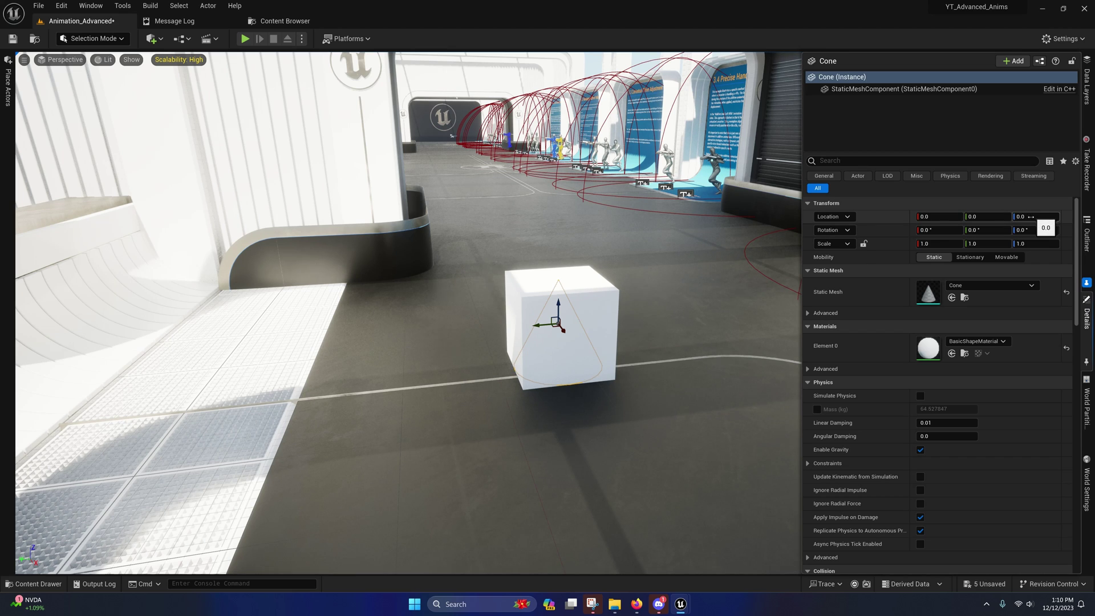
- Raise the cone above the cube to a relative height of about 130
left_click_drag(559, 305, 555, 182)
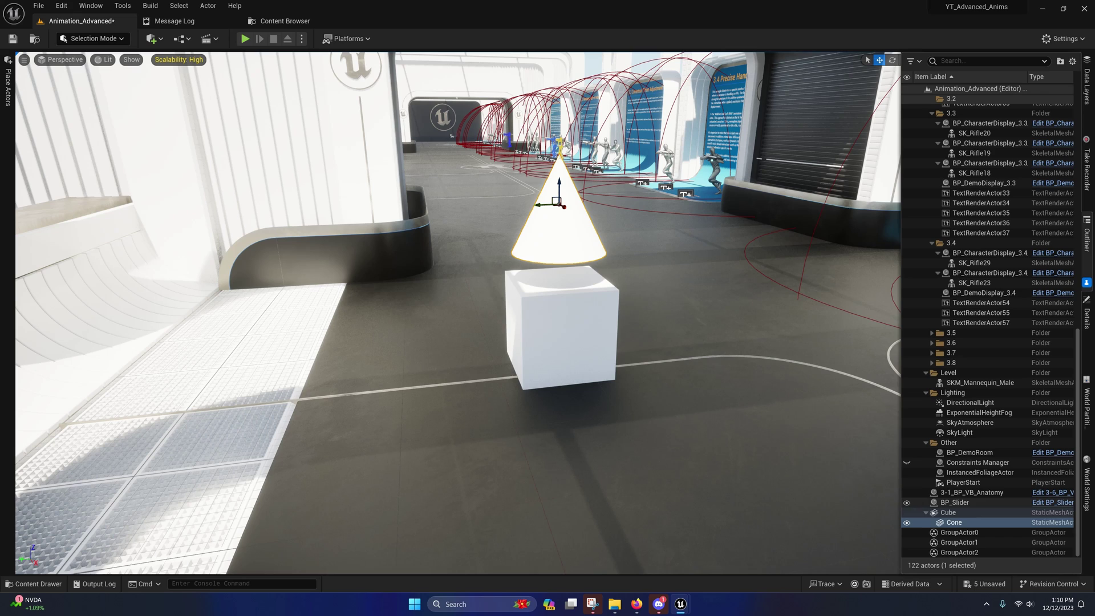
key("w")
right_click_drag(513, 319, 504, 272)
key("s")
key("w")
left_click_drag(556, 273, 556, 269)
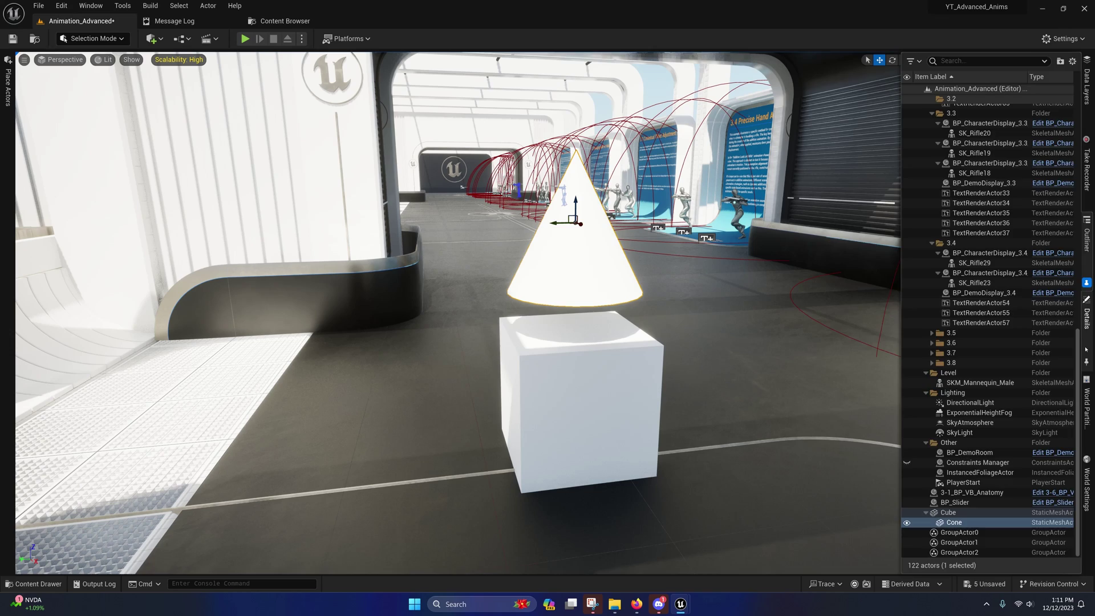
- Offset the cone sideways from the cube to a relative X location of about -260
left_click(1087, 317)
key("a")
right_click_drag(600, 215, 724, 219)
left_click_drag(581, 171, 378, 225)
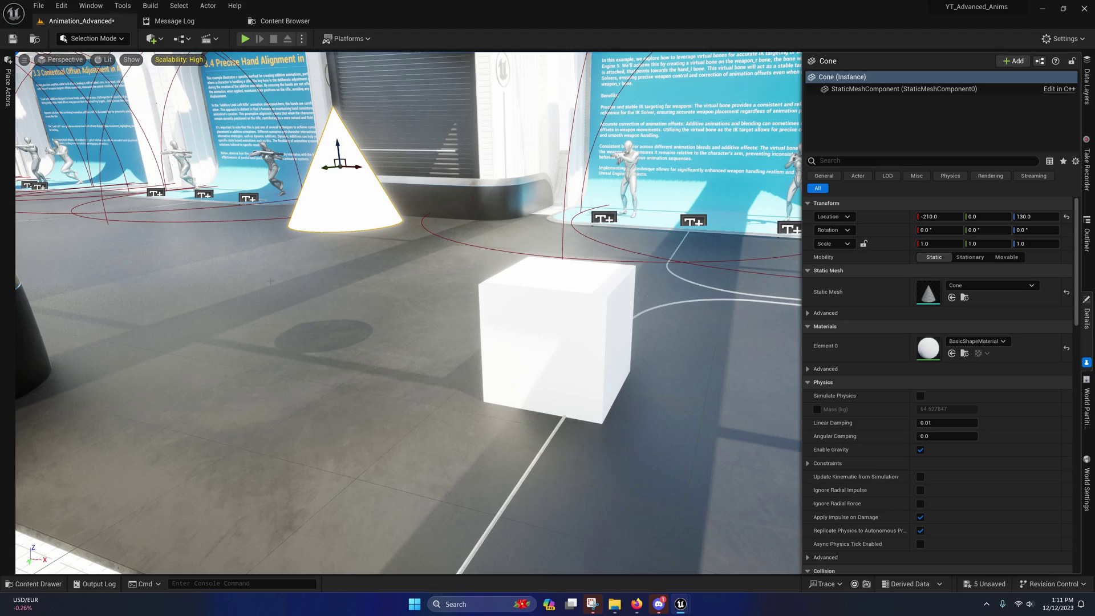
key("d")
right_click_drag(322, 349, 320, 335)
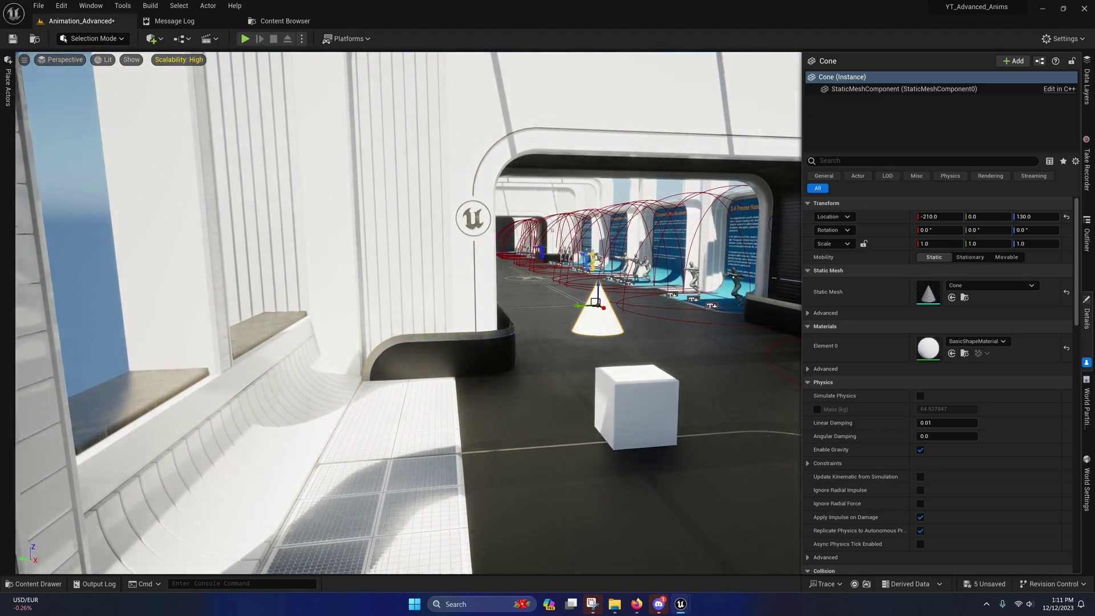
key("a")
right_click_drag(472, 304, 639, 306)
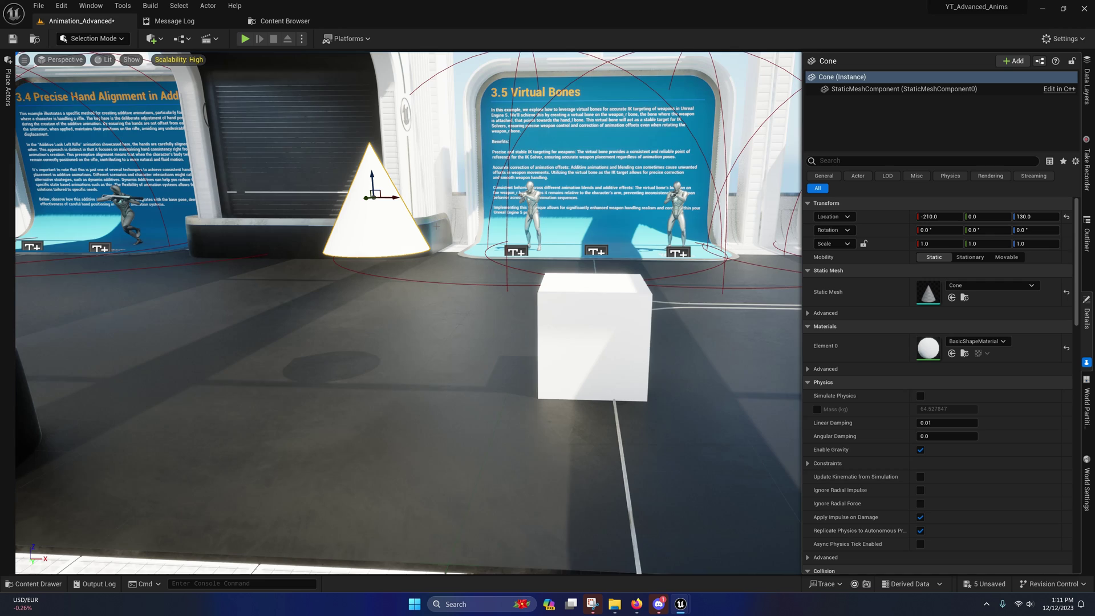
left_click_drag(393, 197, 336, 213)
- Move the parent cube along X to 12990 and rotate it 10° about Z
left_click(573, 321)
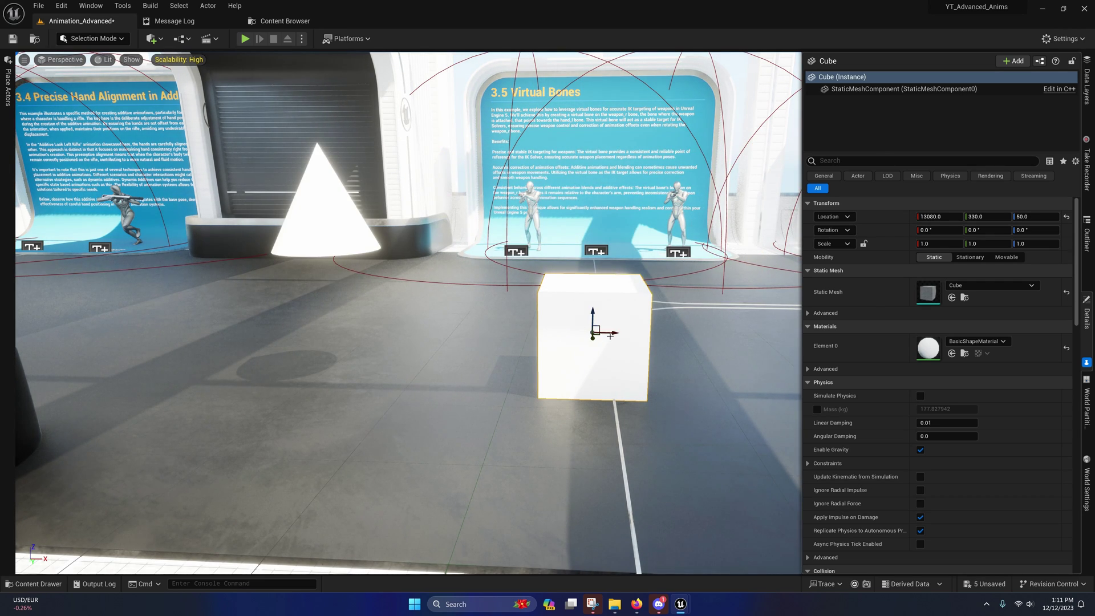
left_click_drag(614, 332, 534, 334)
key("e")
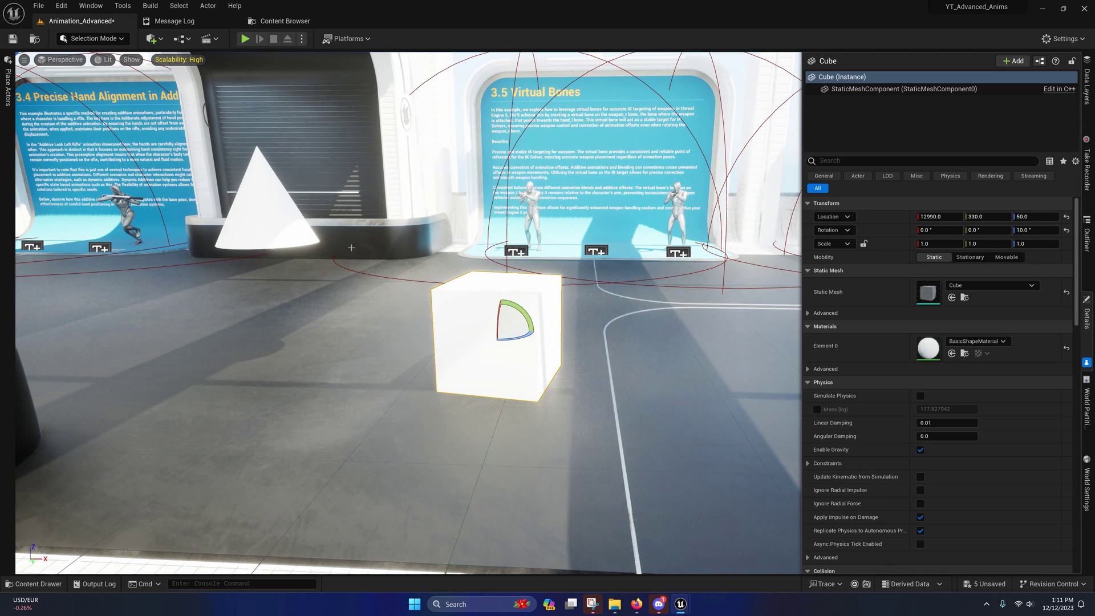
- Rotate the parent cube to about 100° about Z and select the cone to check its relative transform
left_click(271, 214)
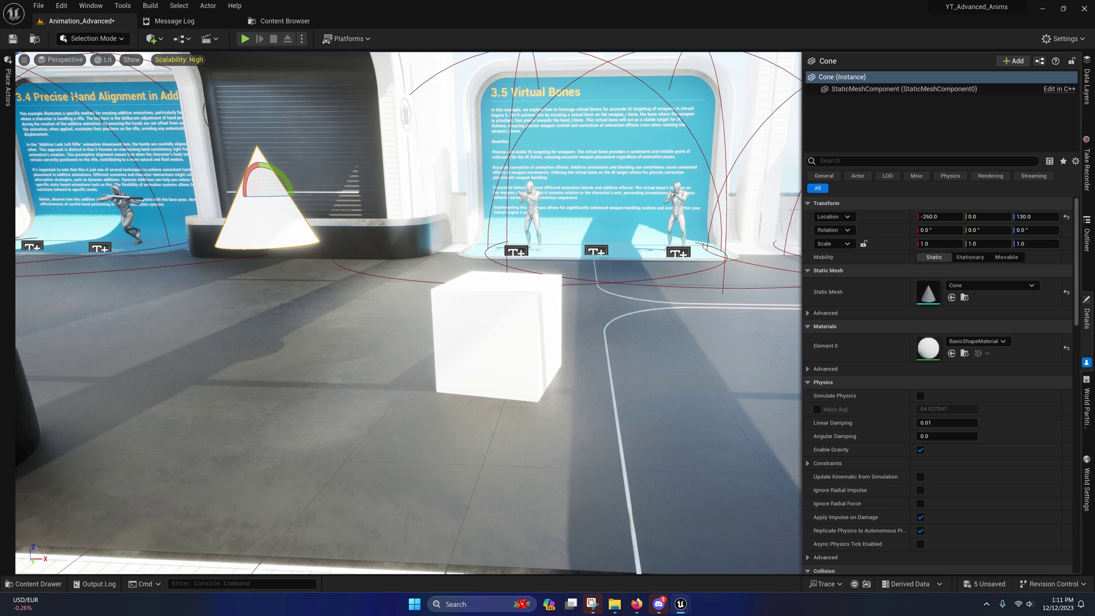
left_click(527, 344)
left_click_drag(525, 339, 477, 335)
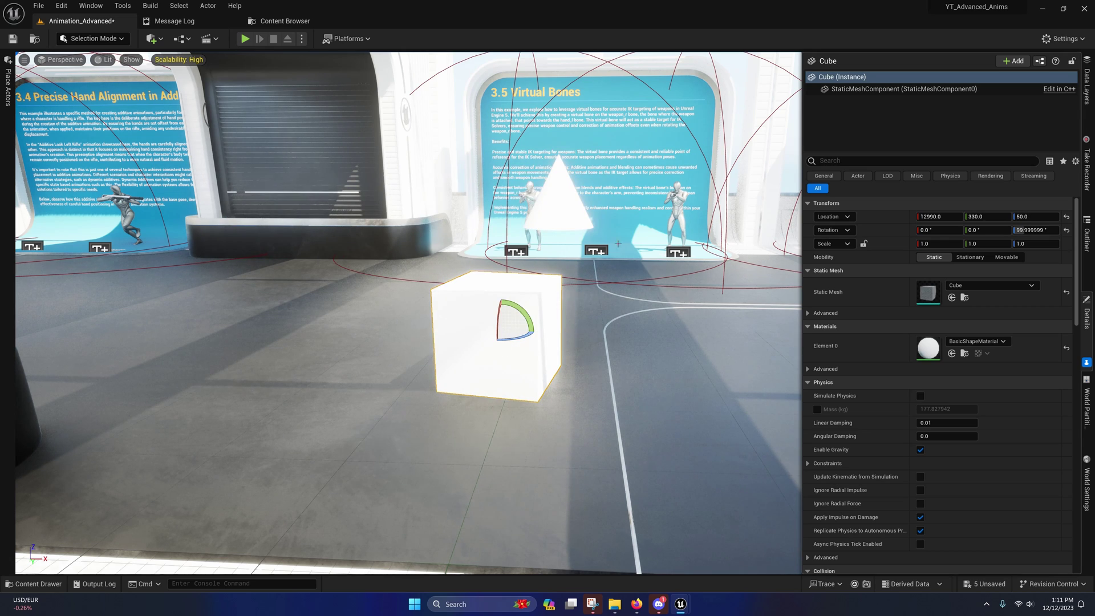
left_click(570, 207)
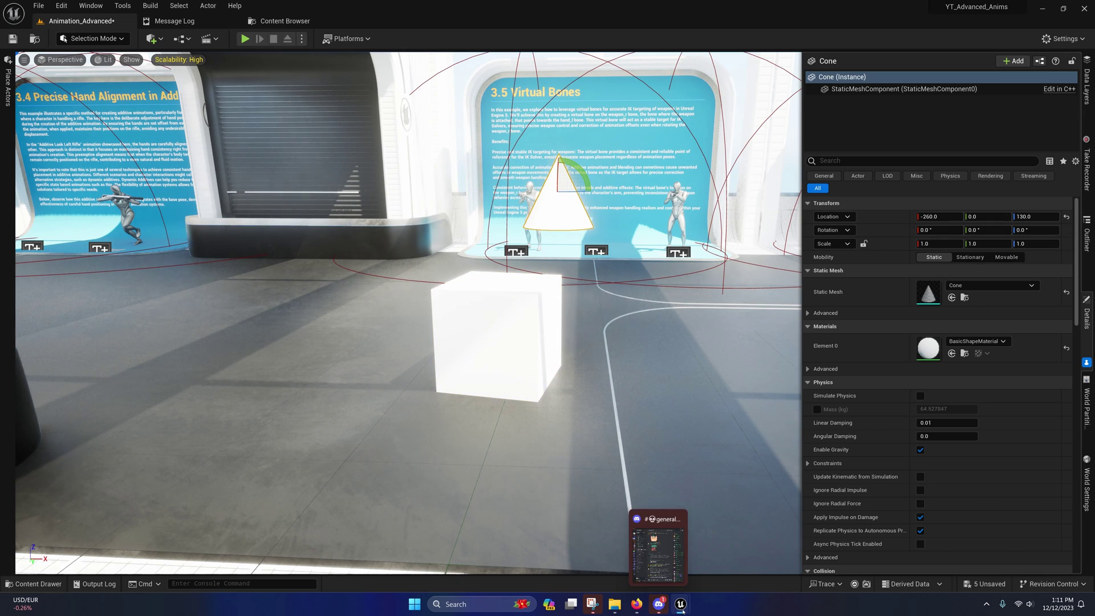
- Return to the MM_Rifle_Melee animation and examine the hand_r bone and rifle grip from several distances and angles
mouse_move(680, 604)
left_click(691, 552)
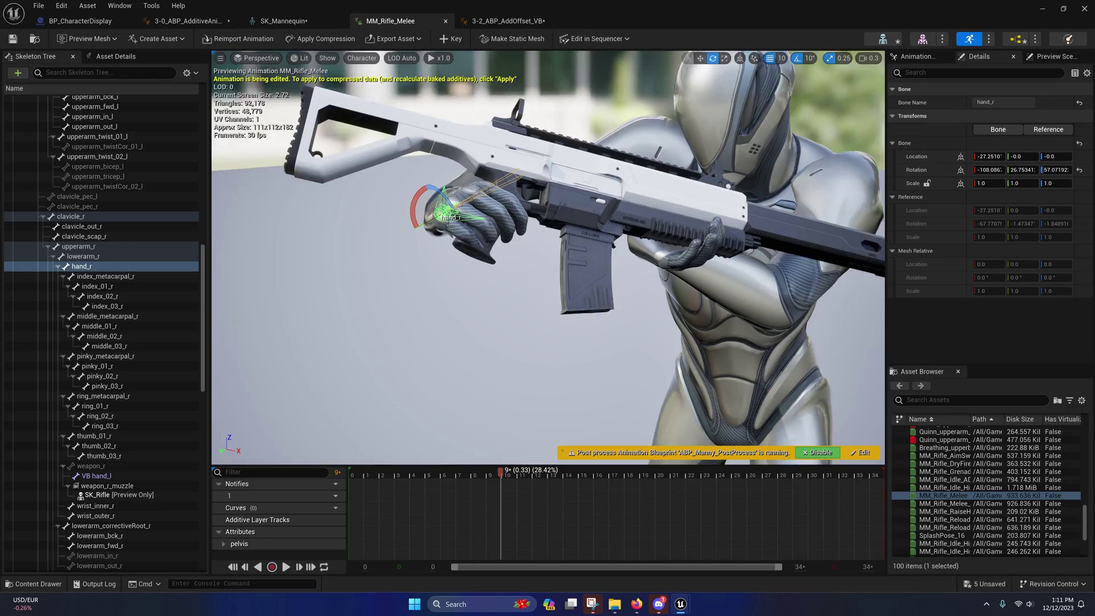
key("s")
scroll(547, 256, "up", 3)
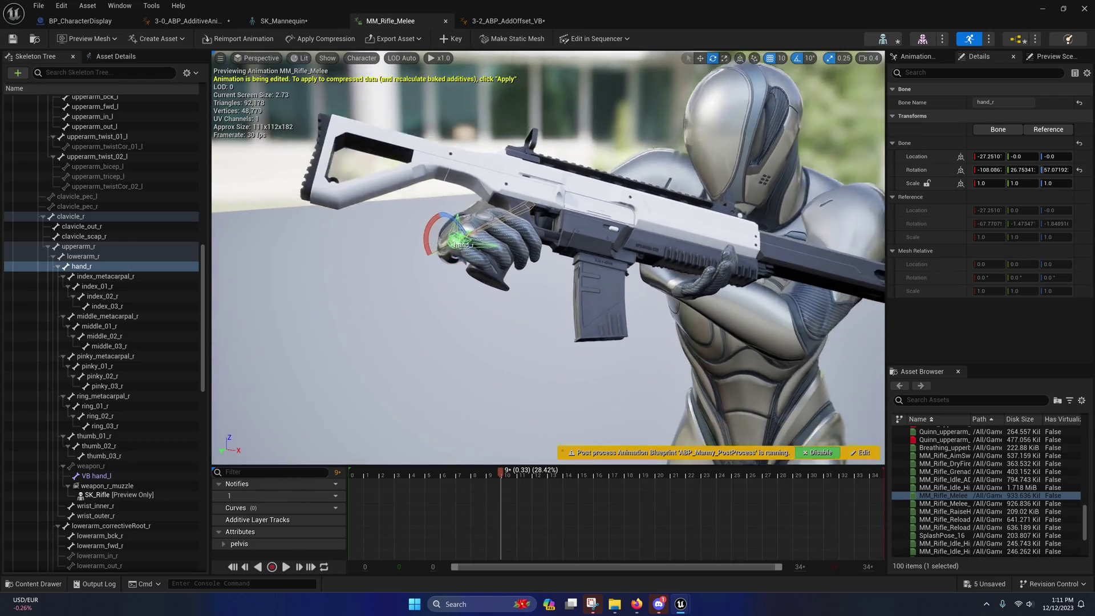
key("w")
key("w")
right_click_drag(455, 224, 450, 197)
key("s")
scroll(455, 224, "down", 1)
key("s")
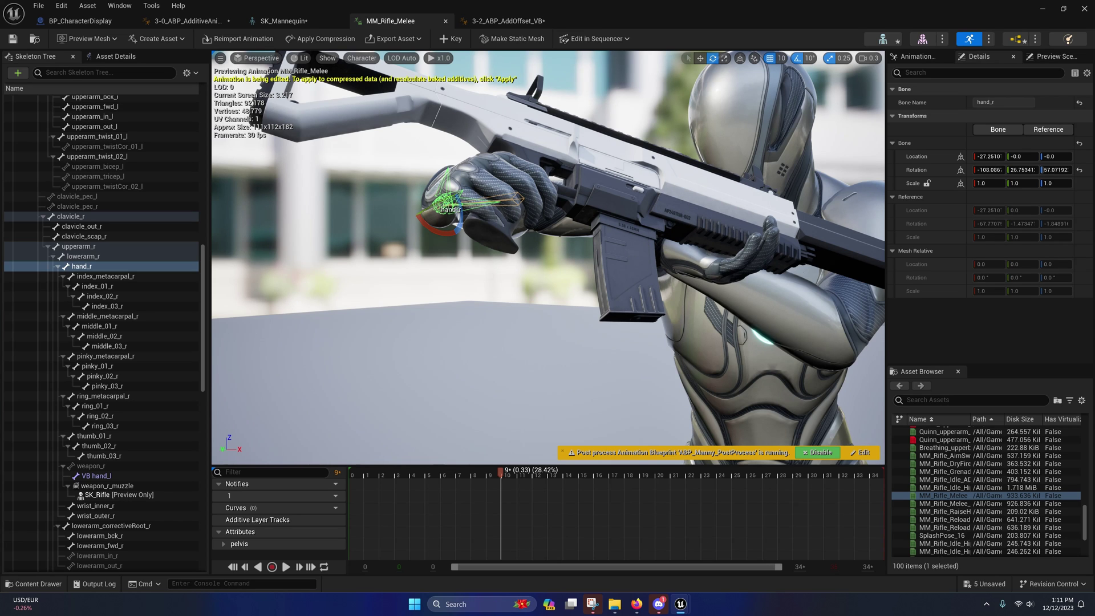
key("s")
right_click_drag(455, 223, 464, 228)
scroll(454, 223, "down", 2)
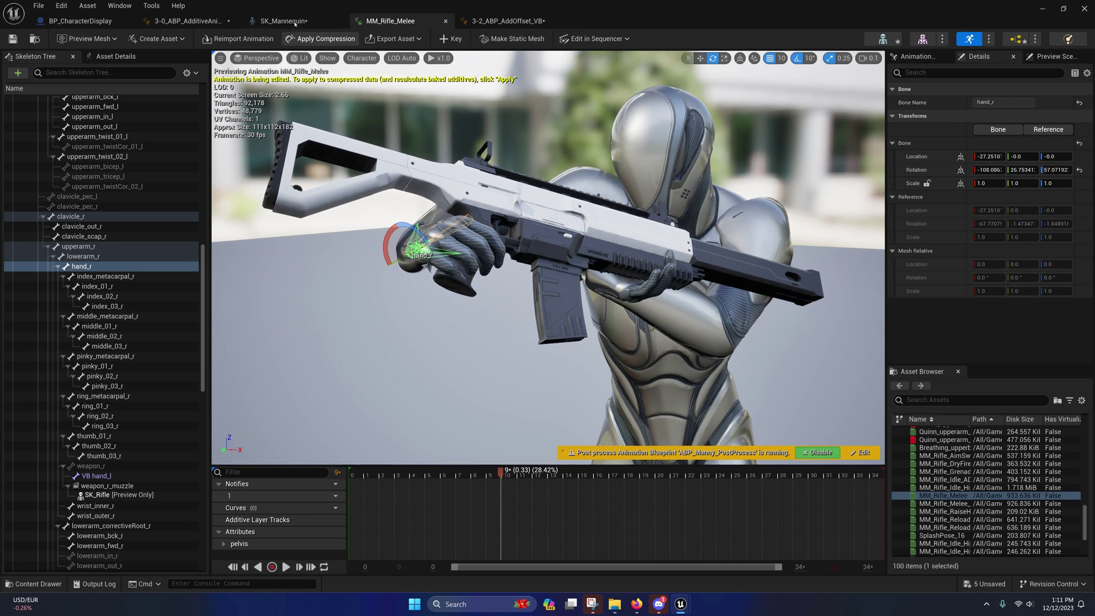
- In SK_Mannequin, rotate weapon_r to about 5.1°, 18.9°, 43.9° and select its VB hand_l virtual bone
left_click(283, 21)
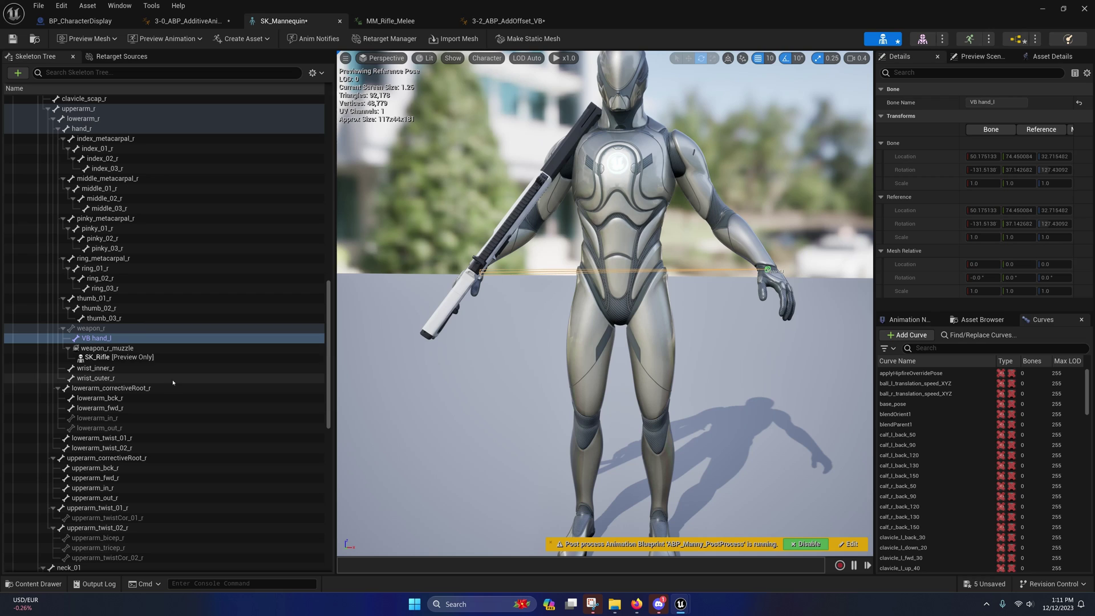
left_click(96, 331)
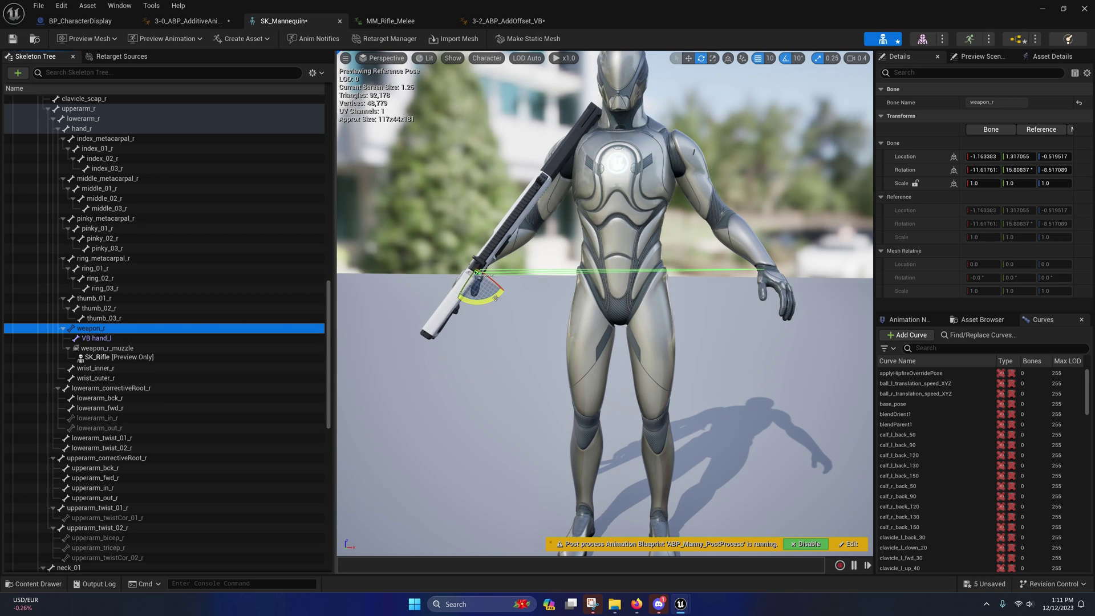
left_click_drag(488, 300, 472, 303)
left_click_drag(502, 255, 513, 239)
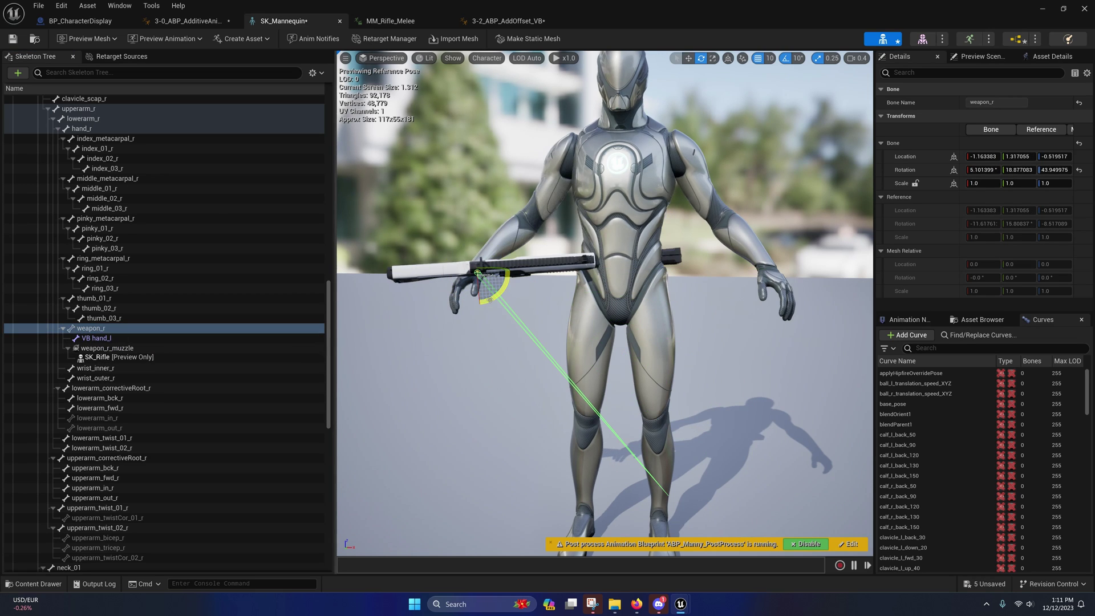
left_click(97, 338)
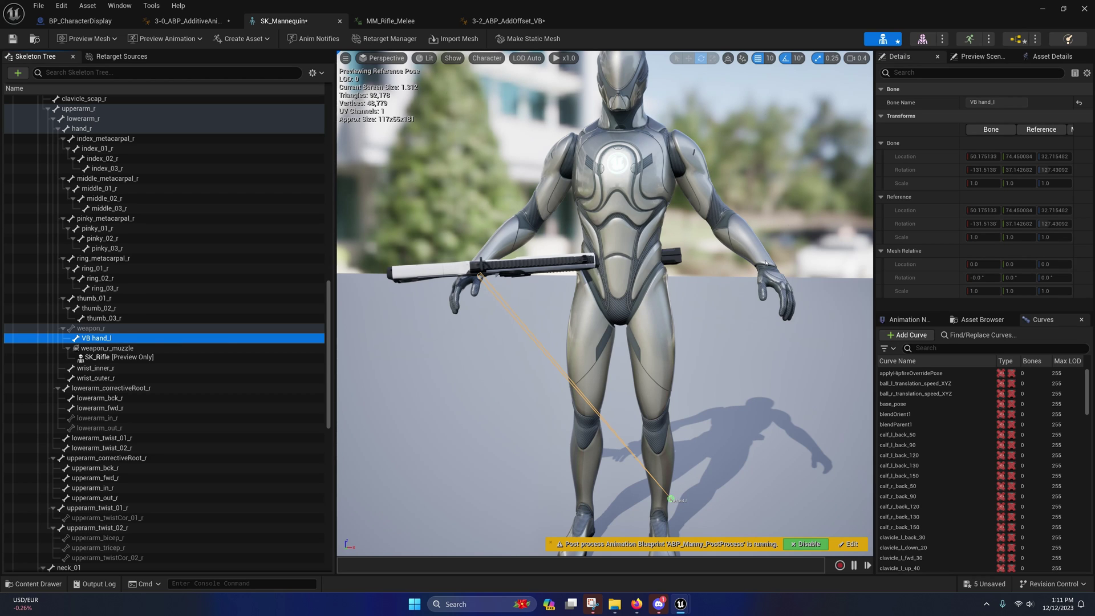
- Go back to MM_Rifle_Melee, frame the rifle and hands, and select the VB hand_l virtual bone under weapon_r
left_click(484, 22)
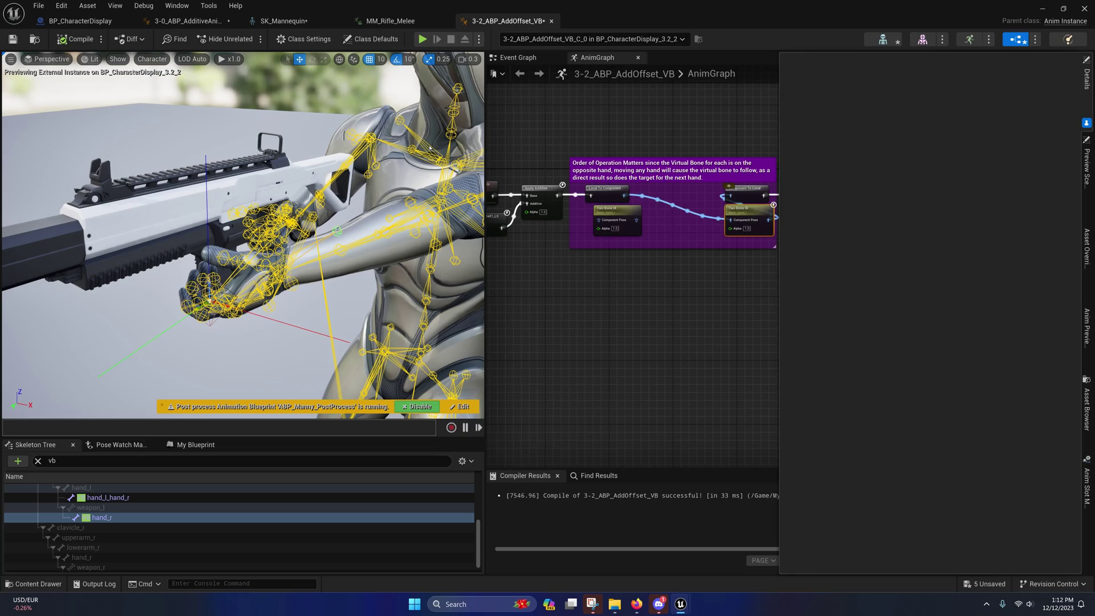
left_click(390, 21)
mouse_move(457, 245)
right_mouse_down()
mouse_move(479, 254)
mouse_move(399, 251)
mouse_move(491, 251)
mouse_move(473, 251)
right_mouse_up()
key("w")
scroll(457, 245, "up", 2)
key("s")
scroll(491, 251, "up", 1)
left_click(85, 476)
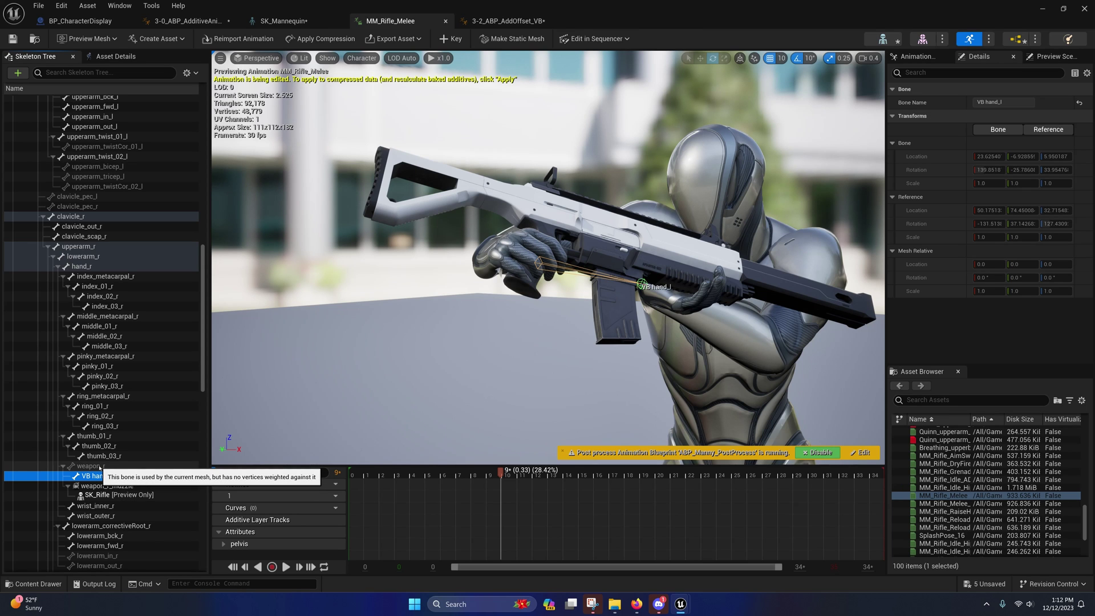
- Examine up close where VB hand_l sits relative to the left hand and the rifle
mouse_move(653, 312)
right_mouse_down()
mouse_move(691, 331)
mouse_move(682, 313)
mouse_move(667, 324)
right_mouse_up()
key("s")
key("s")
scroll(682, 312, "up", 1)
key("w")
key("w")
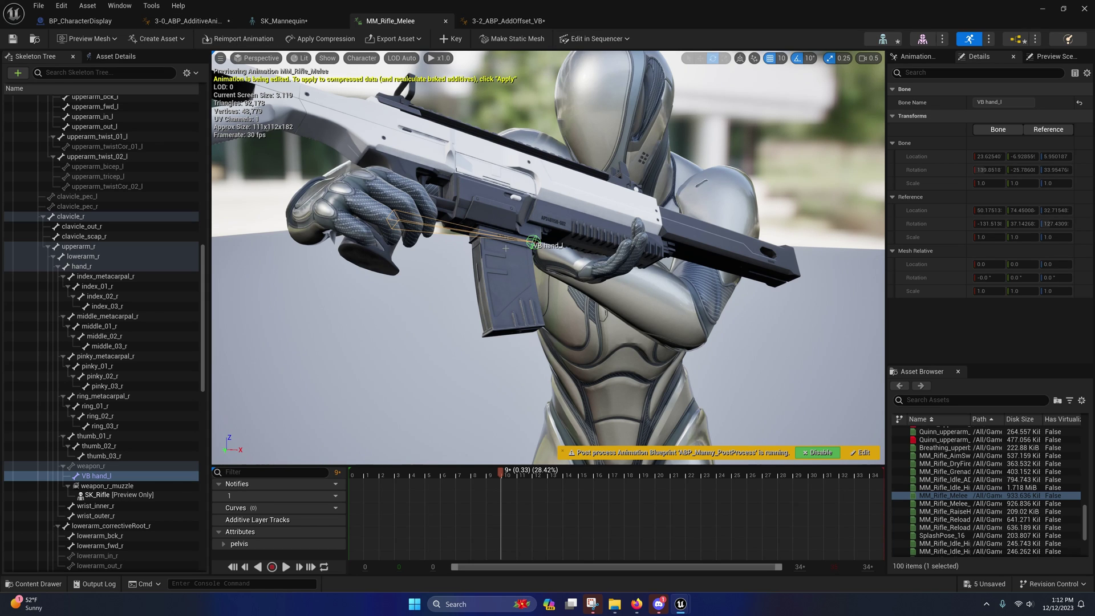
- Compare the VB hand_l position in MM_Rifle_Melee with the hand pose and IK setup in 3-2_ABP_AddOffset_VB
left_click(507, 21)
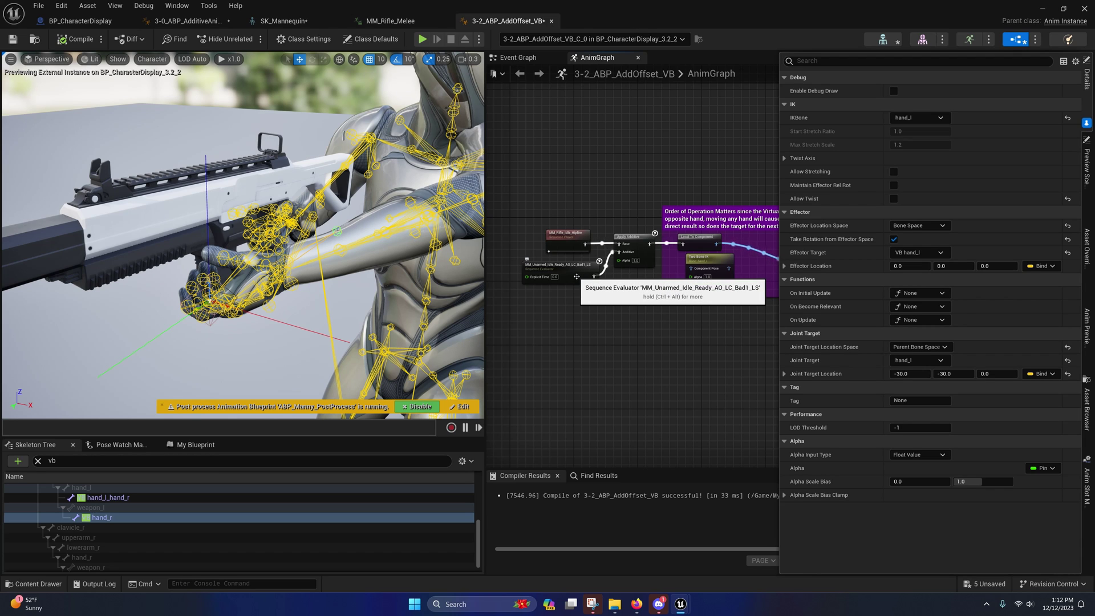
left_click(374, 23)
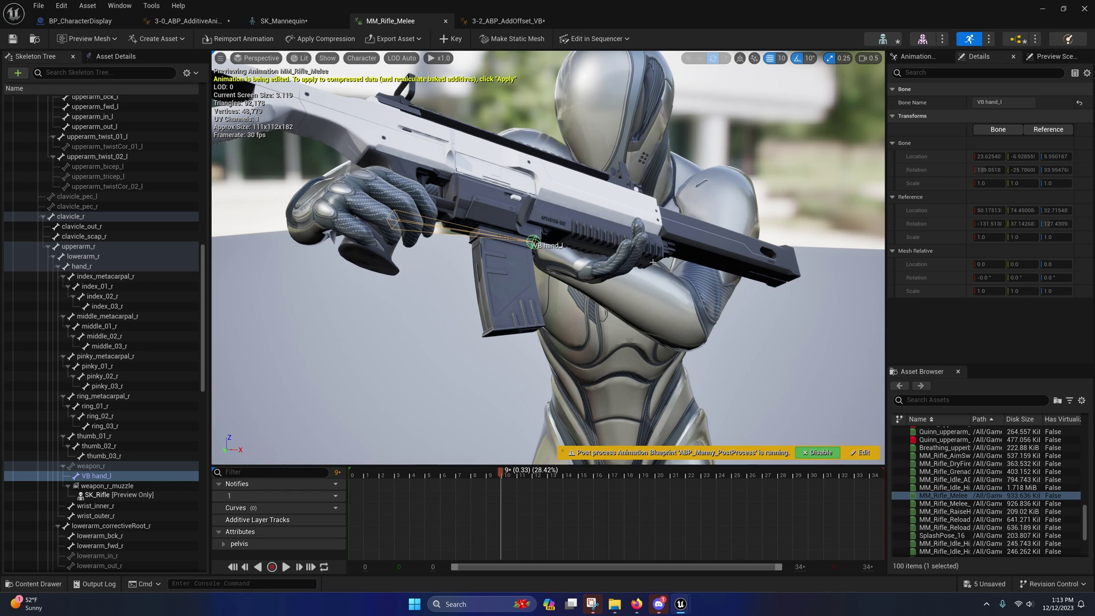
left_click(507, 21)
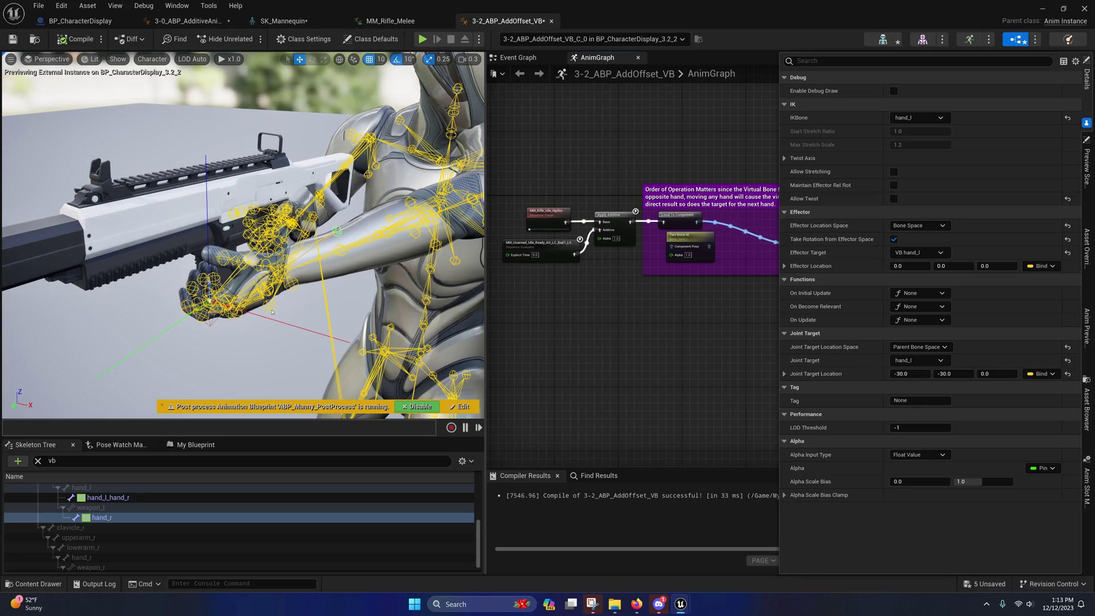
- Return to the Animation_Advanced level and delete the white cone and cube standing near the display booths
right_click_drag(272, 312, 337, 312)
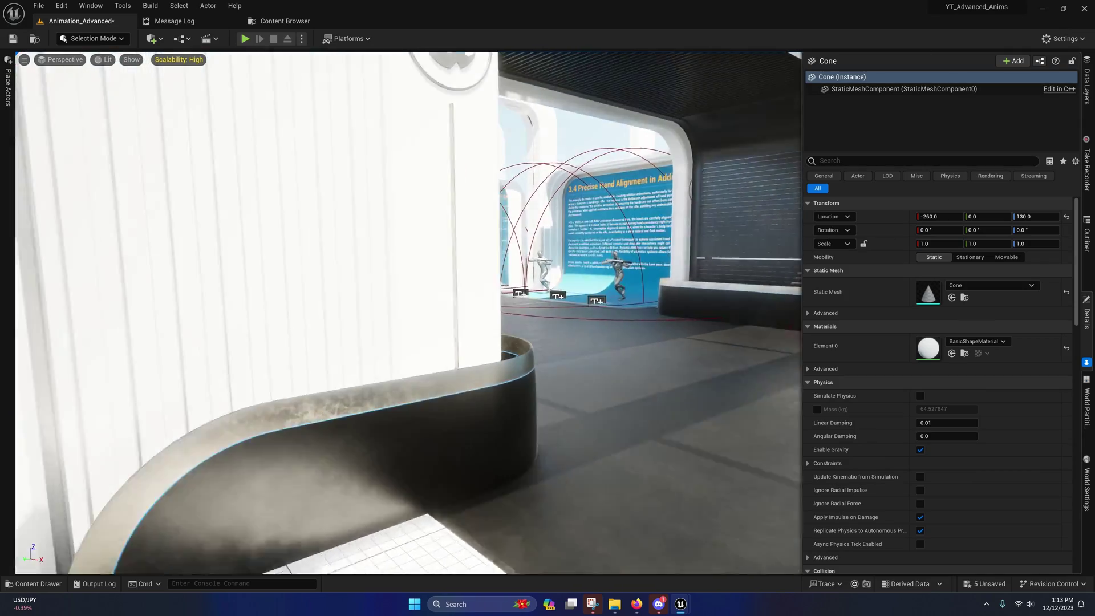
key("w")
right_click_drag(408, 312, 437, 311)
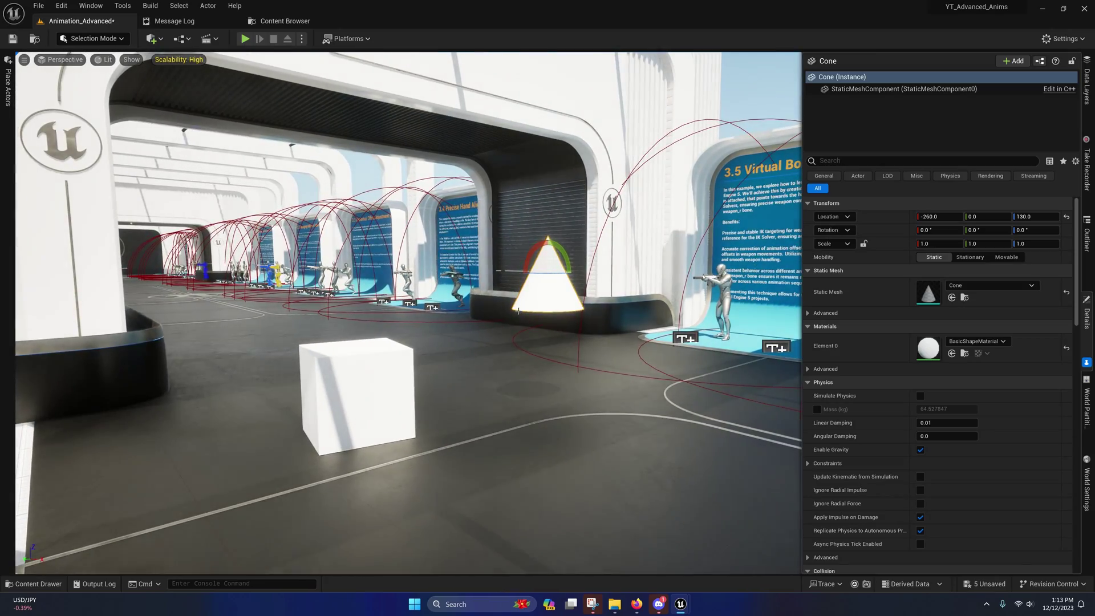
key("Delete")
left_click(334, 372)
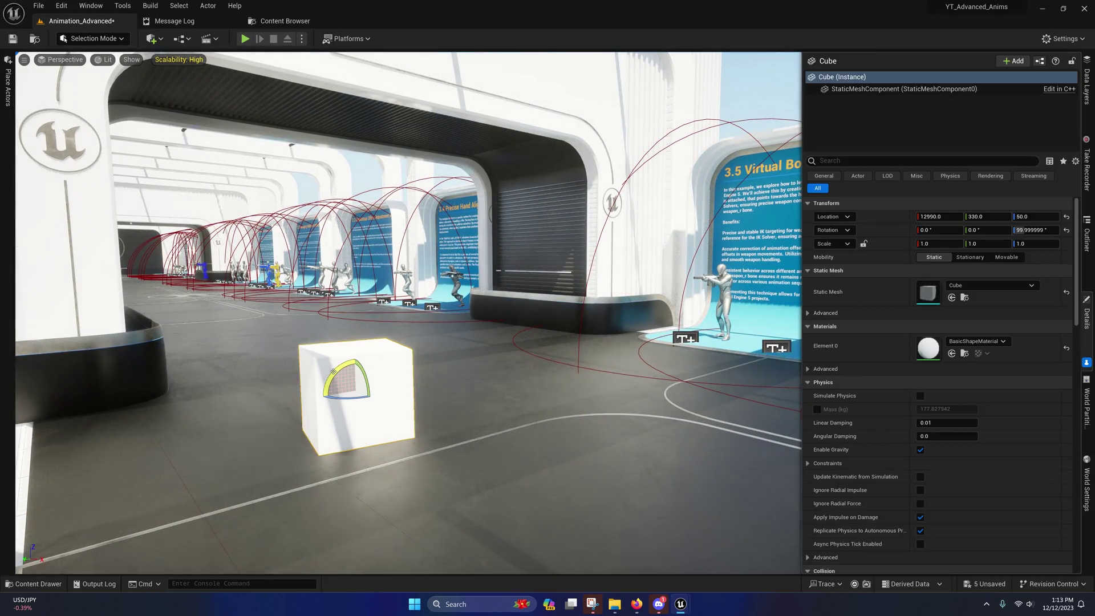
key("Delete")
- Examine the 3.2 Managing Additive Induced-Offsets display and its mannequins in the level
right_click_drag(333, 372, 371, 359)
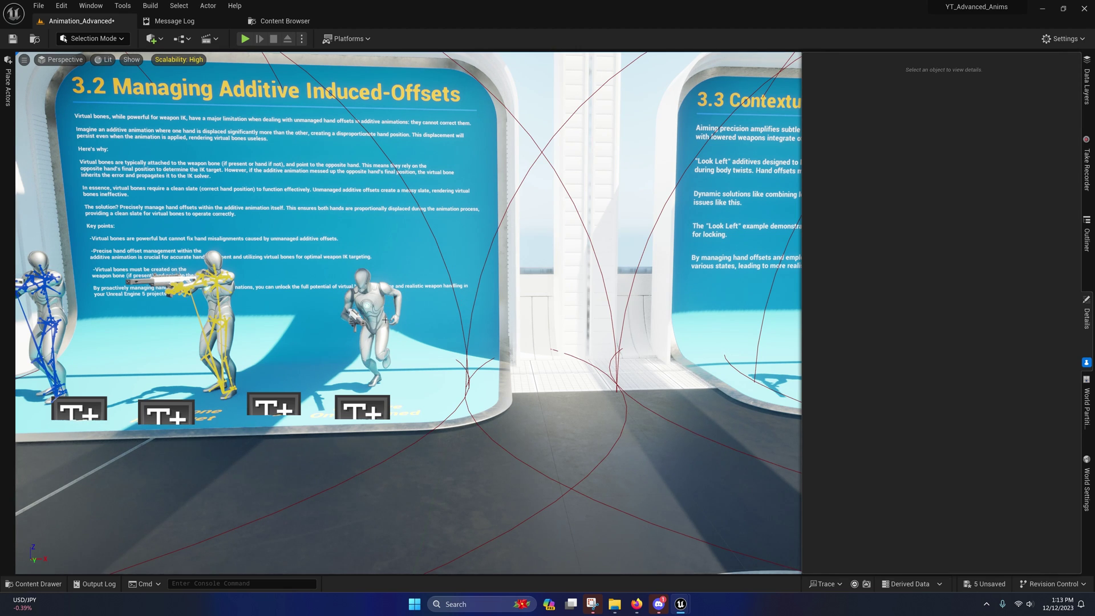
right_click_drag(404, 325, 413, 297)
key("s")
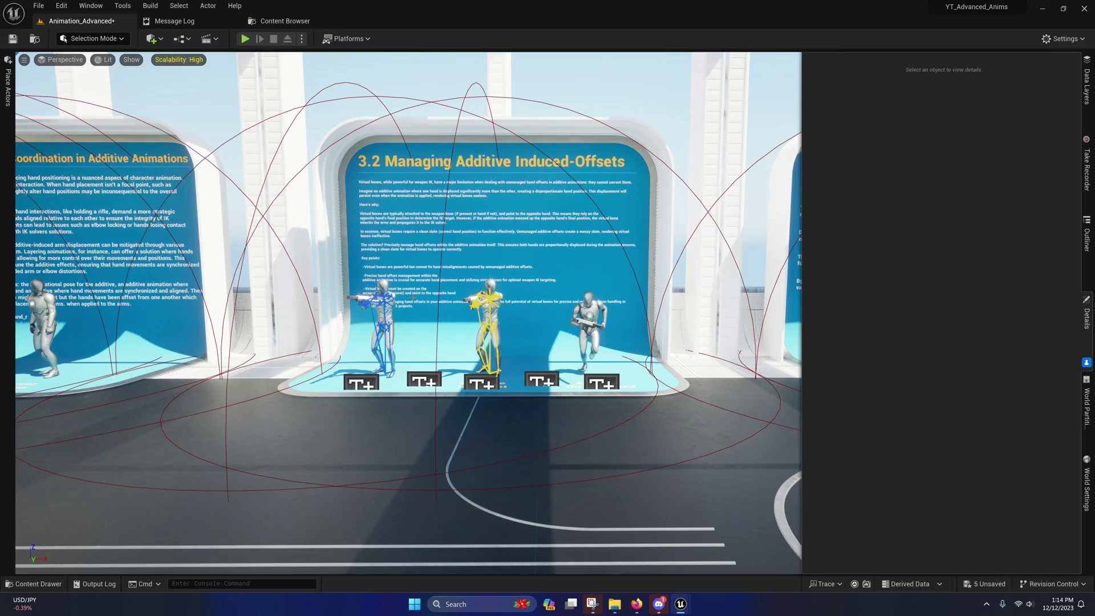
- Collapse the object details to widen the level view and bring the 3.0 Additive Animations display's blue-boned mannequin into view
left_click(1087, 363)
left_click(1087, 320)
right_click_drag(736, 320, 1083, 326)
key("w")
key("w")
right_click_drag(913, 303, 795, 292)
key("s")
scroll(795, 292, "down", 5)
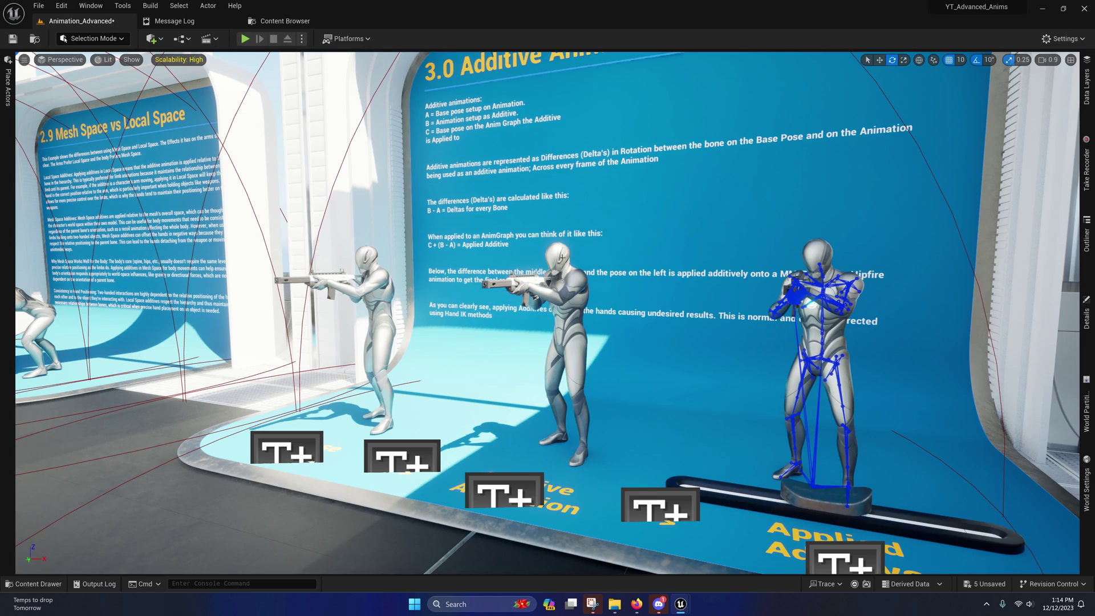
key("w")
mouse_move(795, 292)
right_mouse_down()
mouse_move(889, 293)
mouse_move(810, 303)
right_mouse_up()
key("d")
scroll(876, 294, "down", 2)
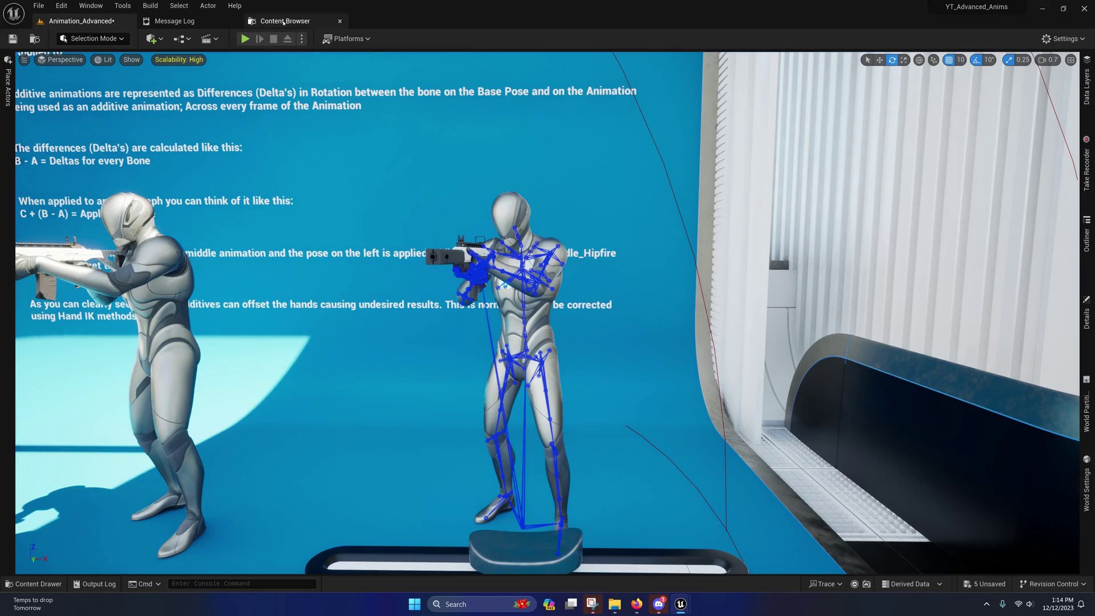
- Play the level and approach the Applied Additive mannequin in the 3.0 Additive Animations display
left_click(245, 38)
key("w")
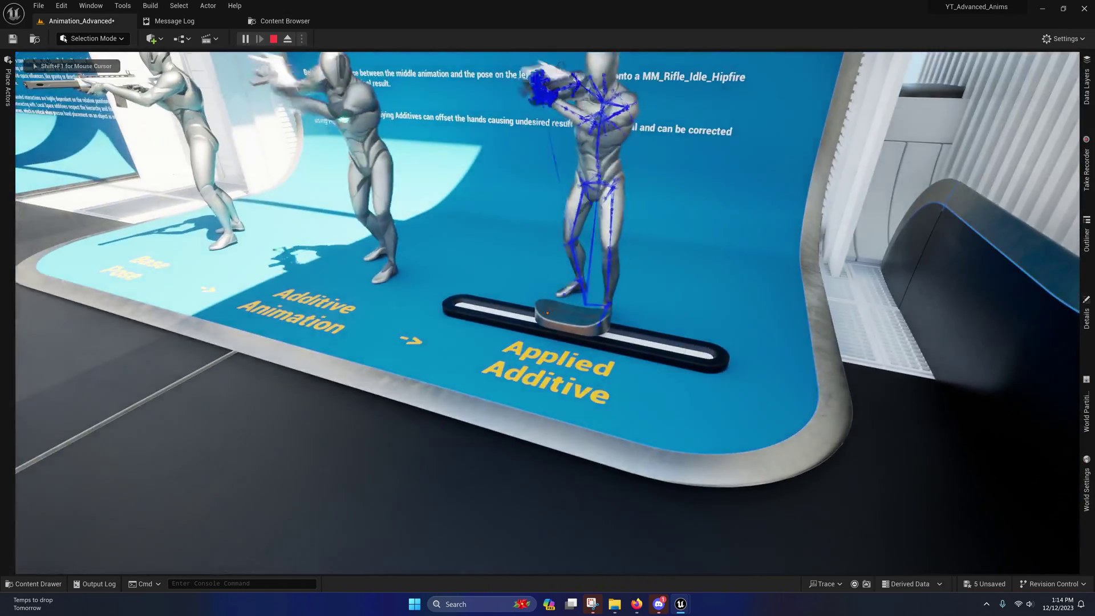
left_click_drag(548, 312, 696, 343)
key("w")
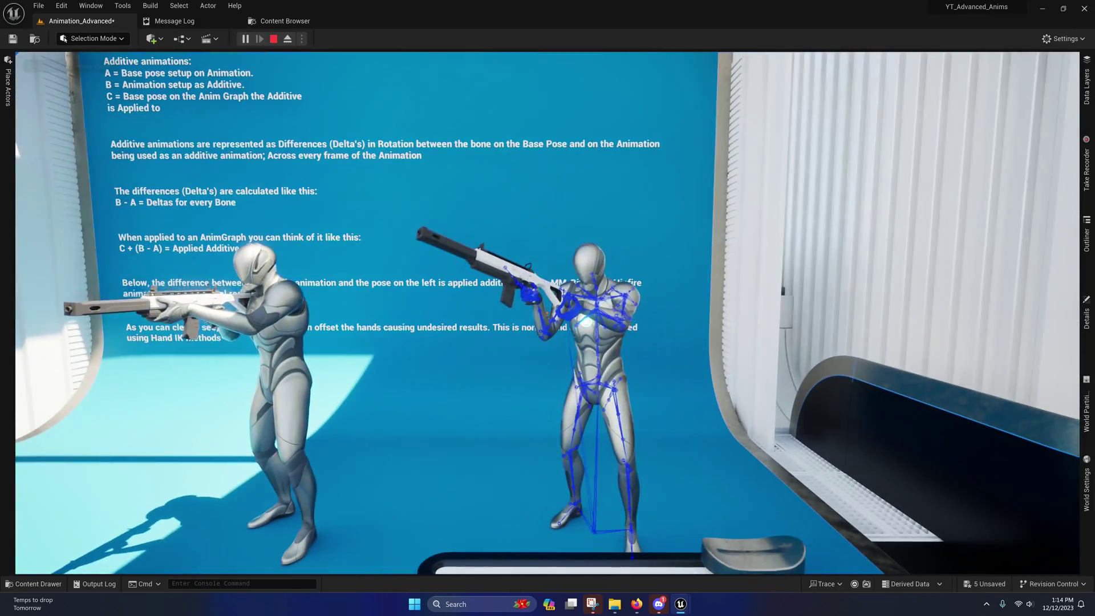
key("w")
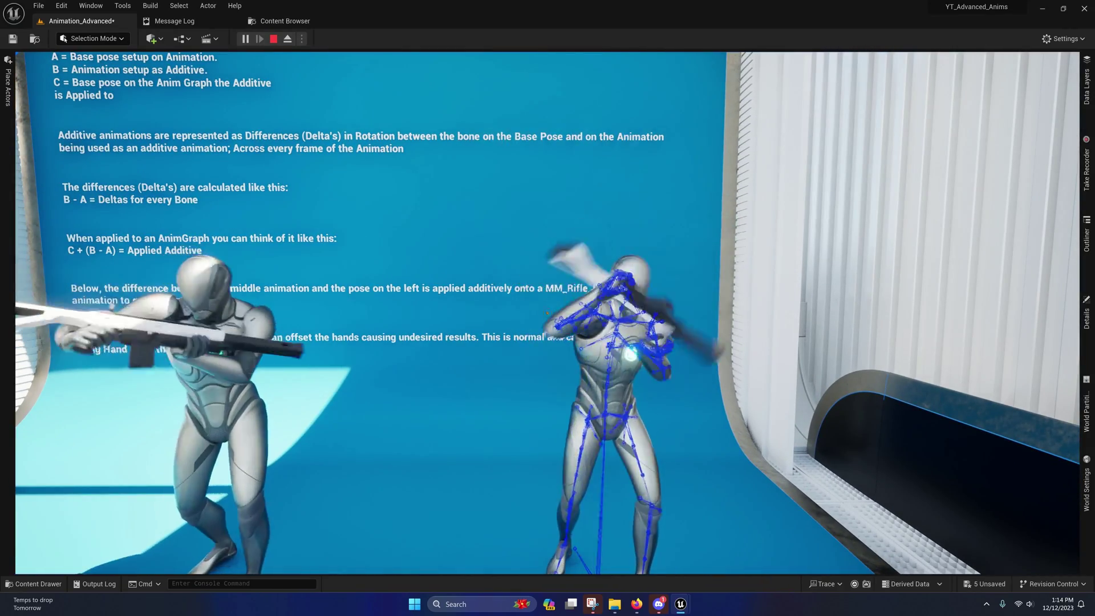
- Examine the Applied Additive mannequin's hands and rifle beside the Additive Animation mannequin from several distances during play
key("w")
key("a")
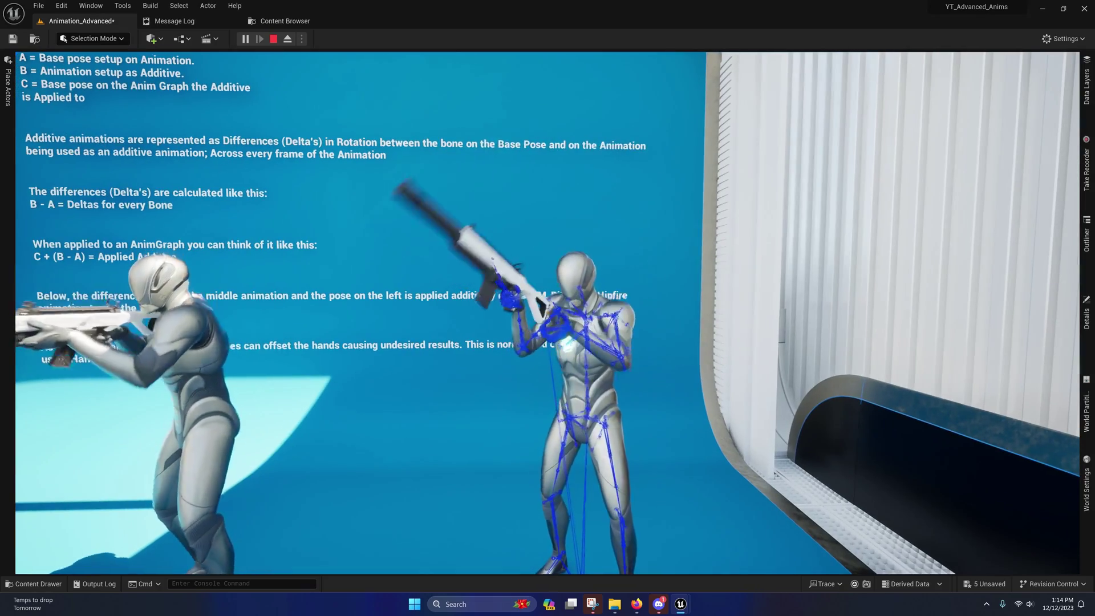
key("w")
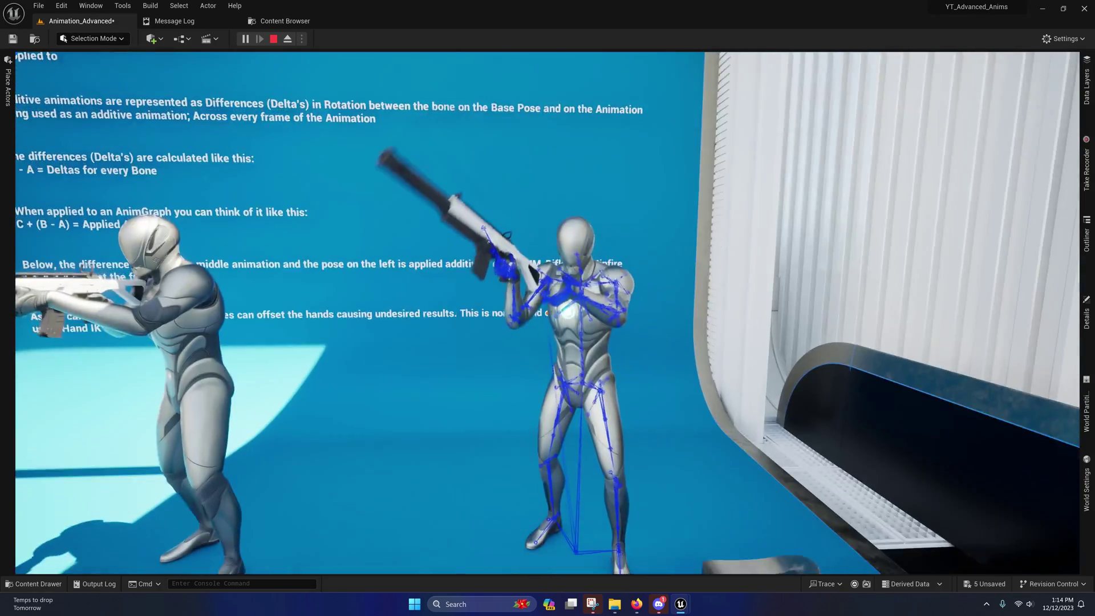
key("s")
key("s")
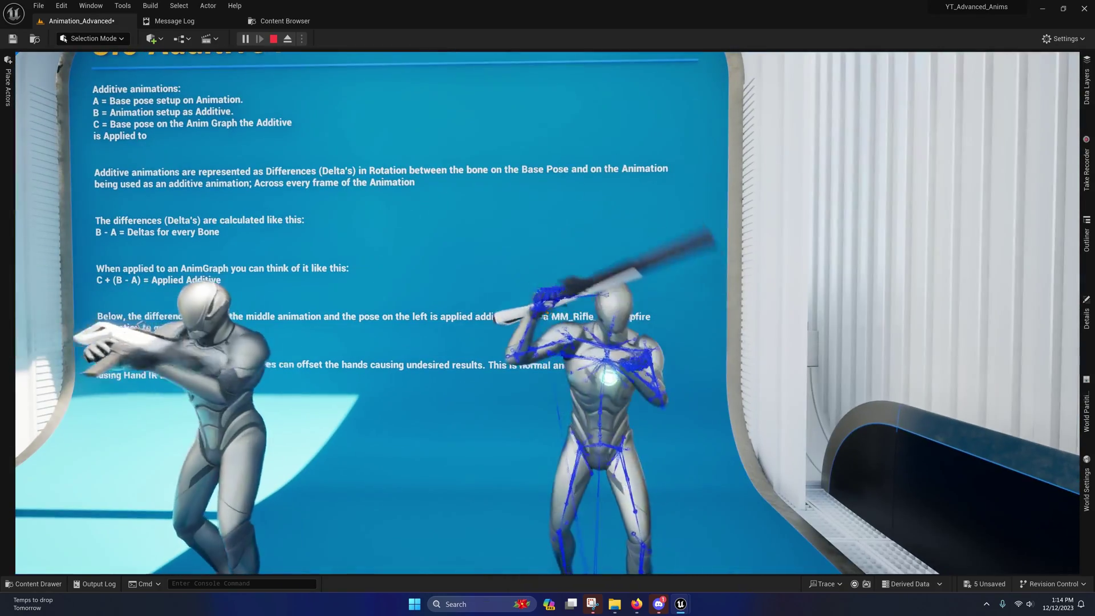
key("w")
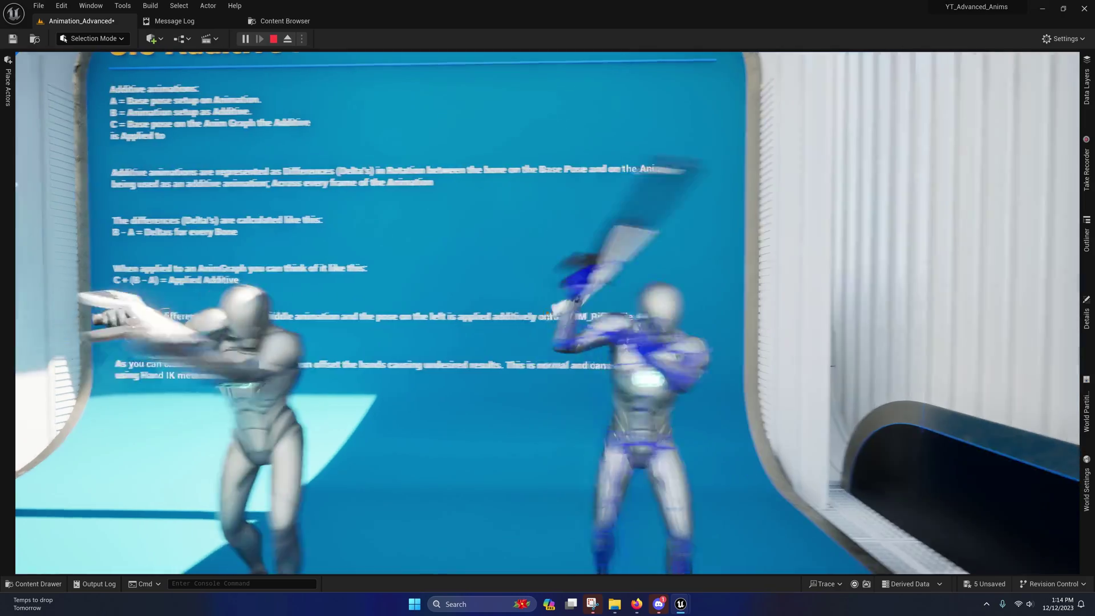
key("w")
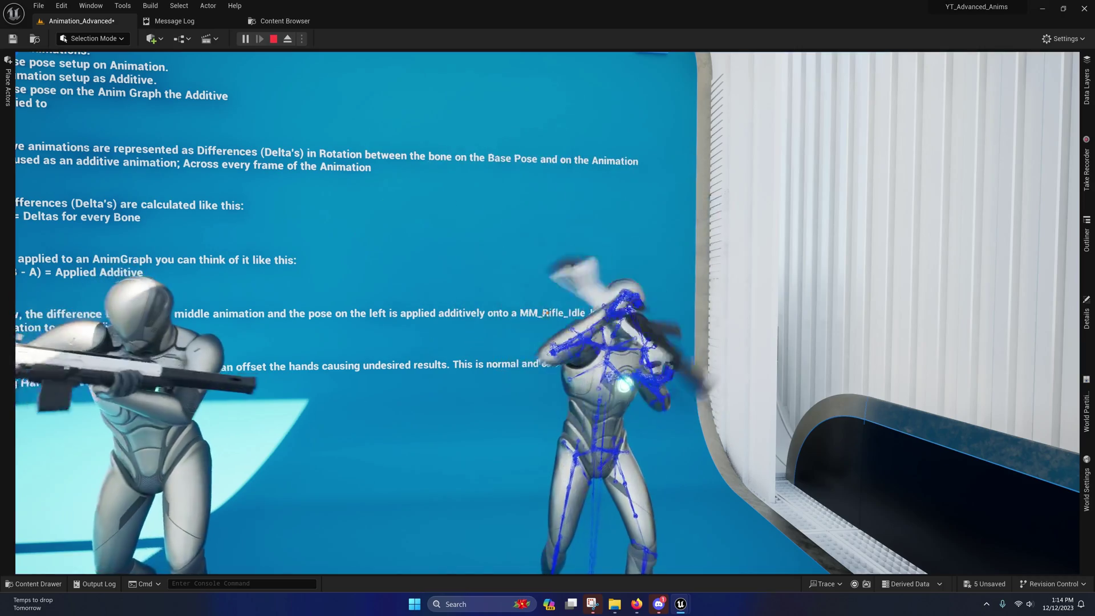
key("s")
key("w")
key("s")
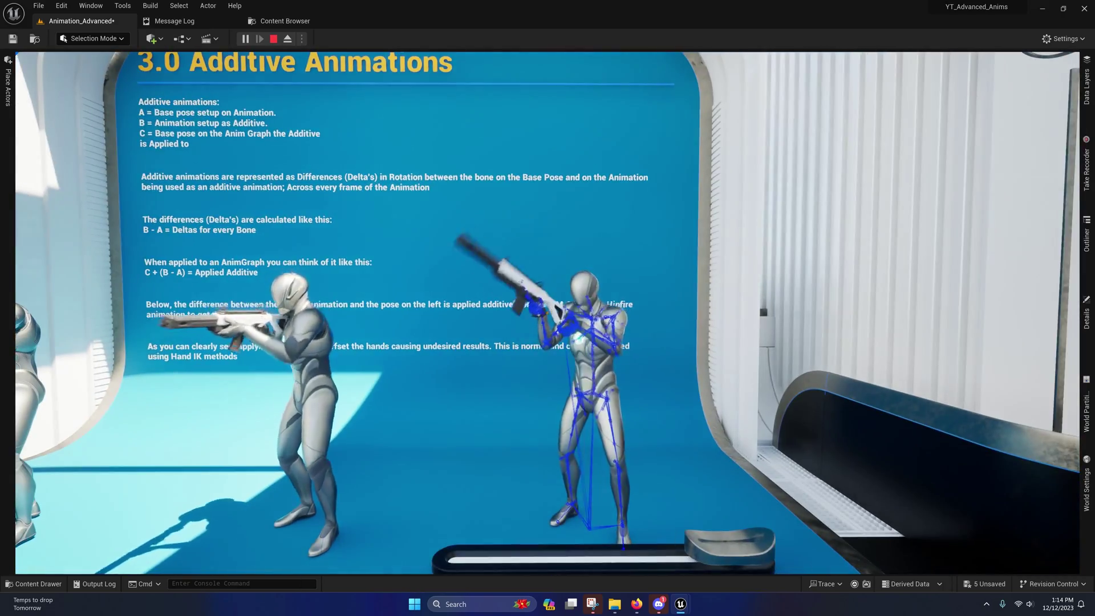
key("w")
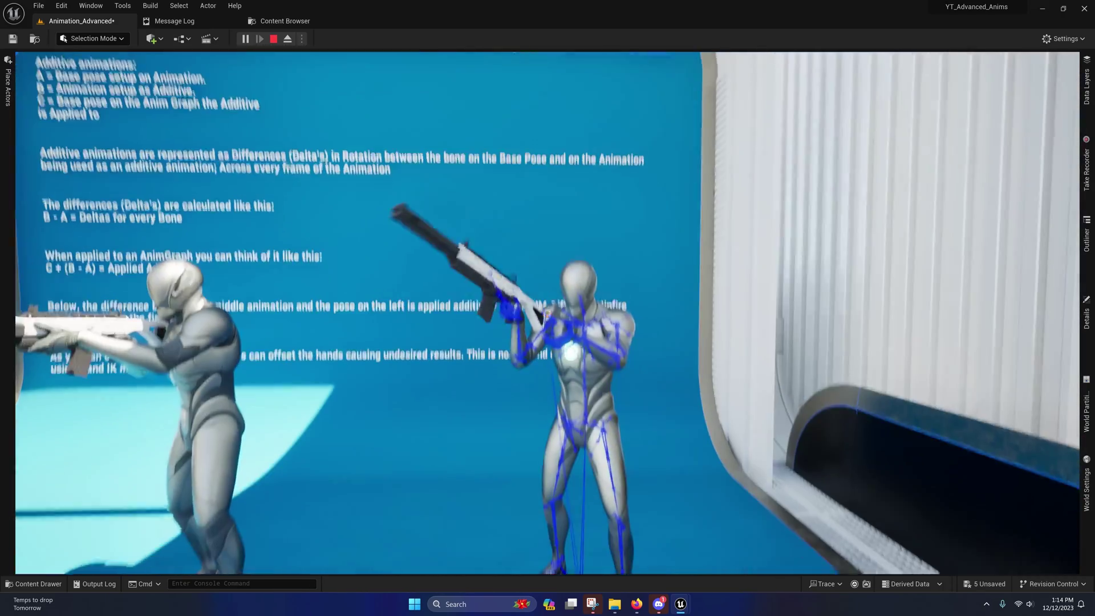
- Switch to the 3-0_ABP_AdditiveAnimations blueprint and pause the running simulation
key("shift+F1")
mouse_move(681, 604)
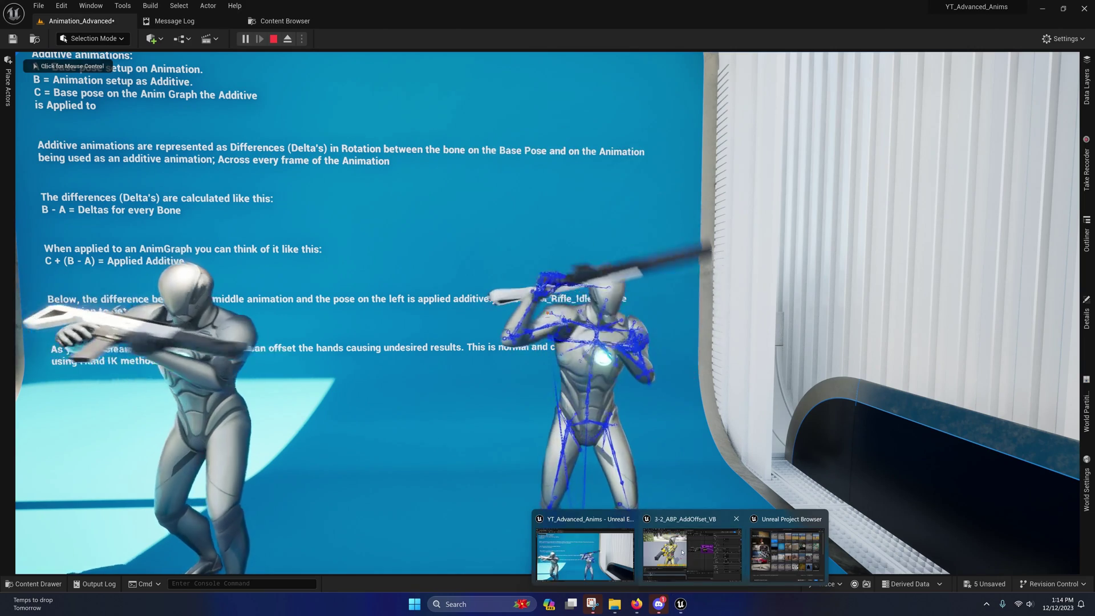
left_click(692, 552)
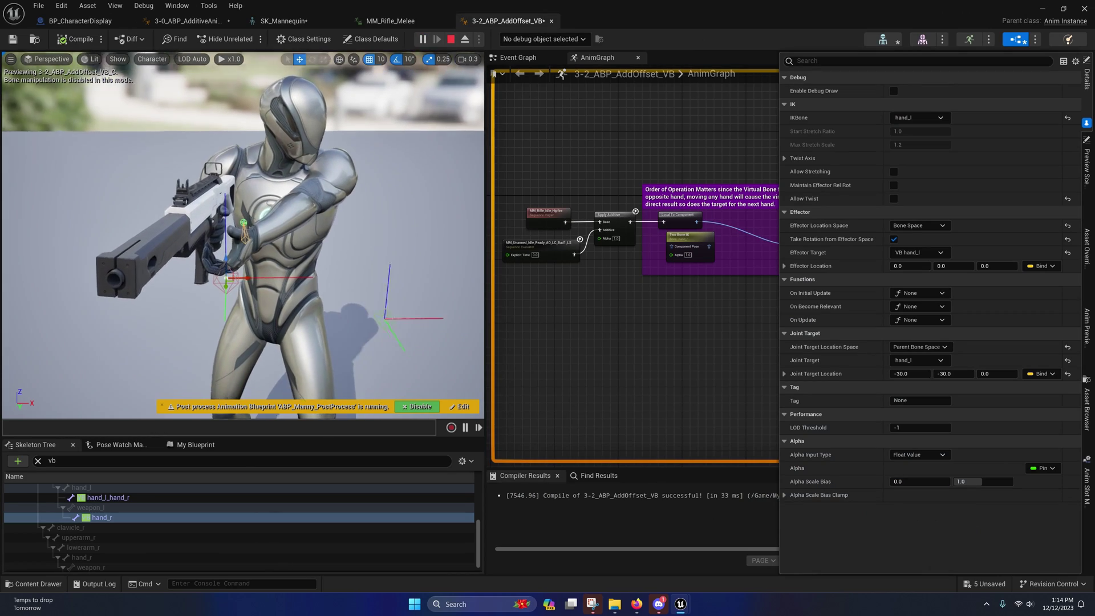
left_click(186, 20)
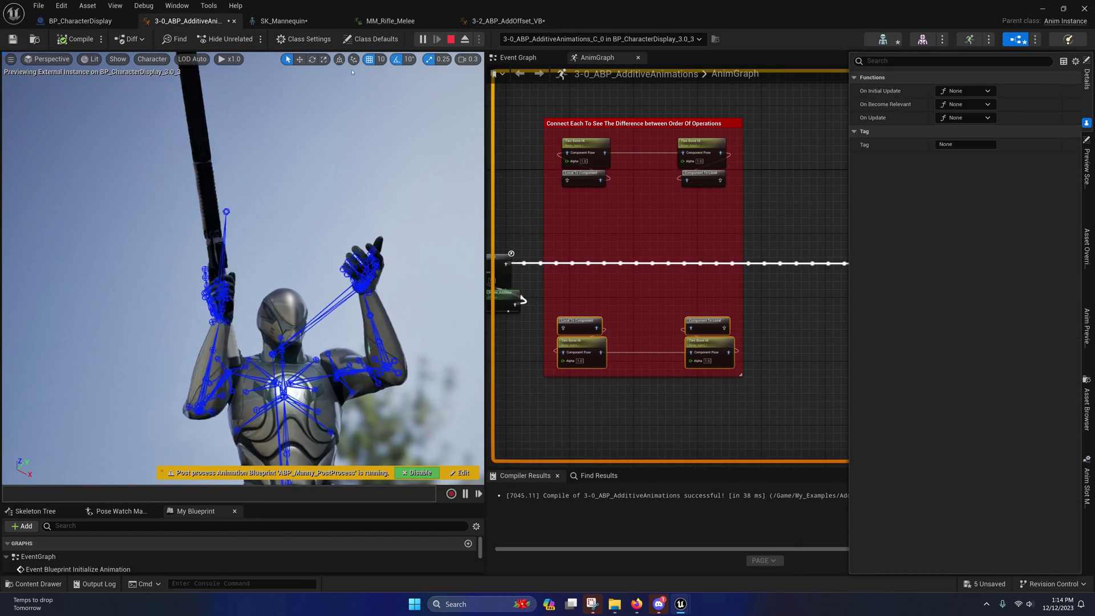
left_click(424, 40)
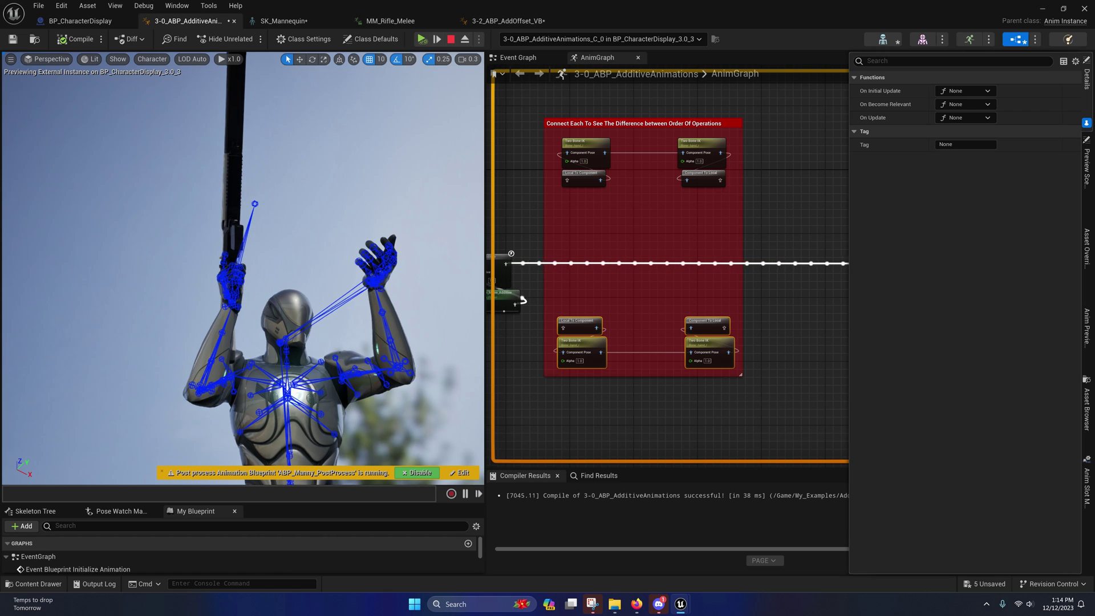
- Examine the paused mannequin's raised hands, rifle and bones from several angles in the preview
key("w")
right_click_drag(243, 268, 238, 257)
scroll(240, 258, "up", 2)
key("s")
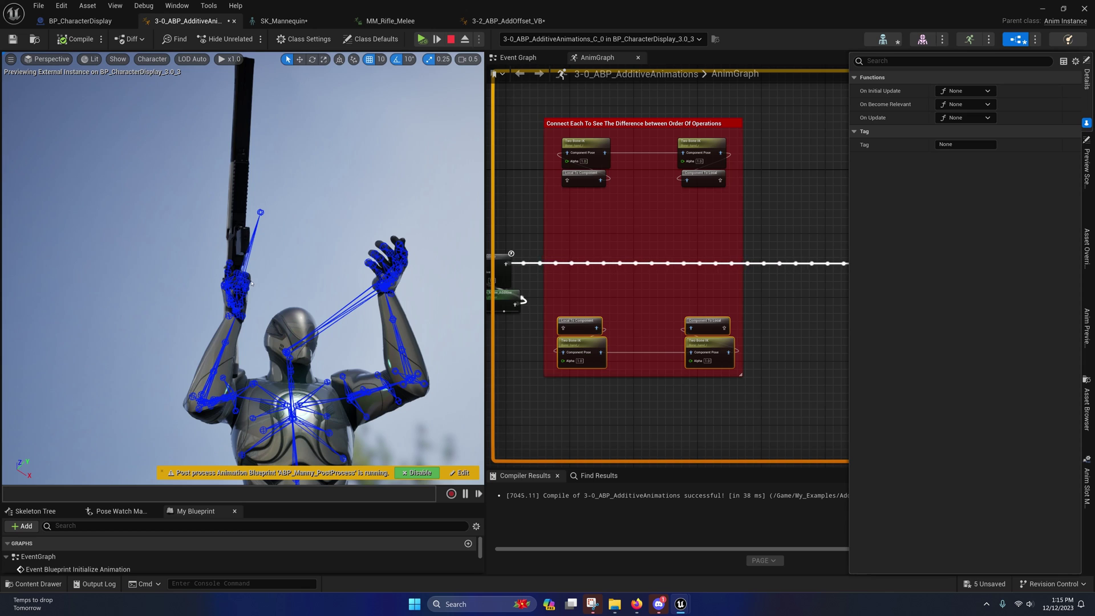
key("w")
right_click_drag(301, 328, 285, 311)
scroll(302, 327, "down", 3)
scroll(311, 317, "up", 3)
key("s")
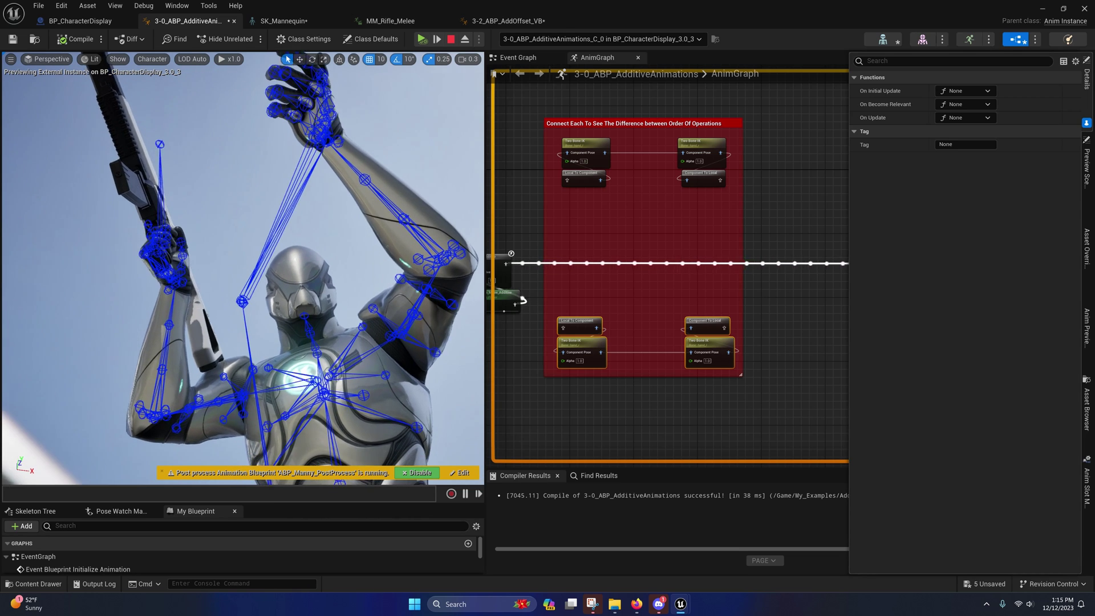
- Inspect the gap between the mannequin's hands from the front, along with the Apply Additive node and disconnected IK chains
right_click_drag(243, 268, 225, 282)
scroll(243, 268, "up", 2)
scroll(243, 268, "down", 3)
key("w")
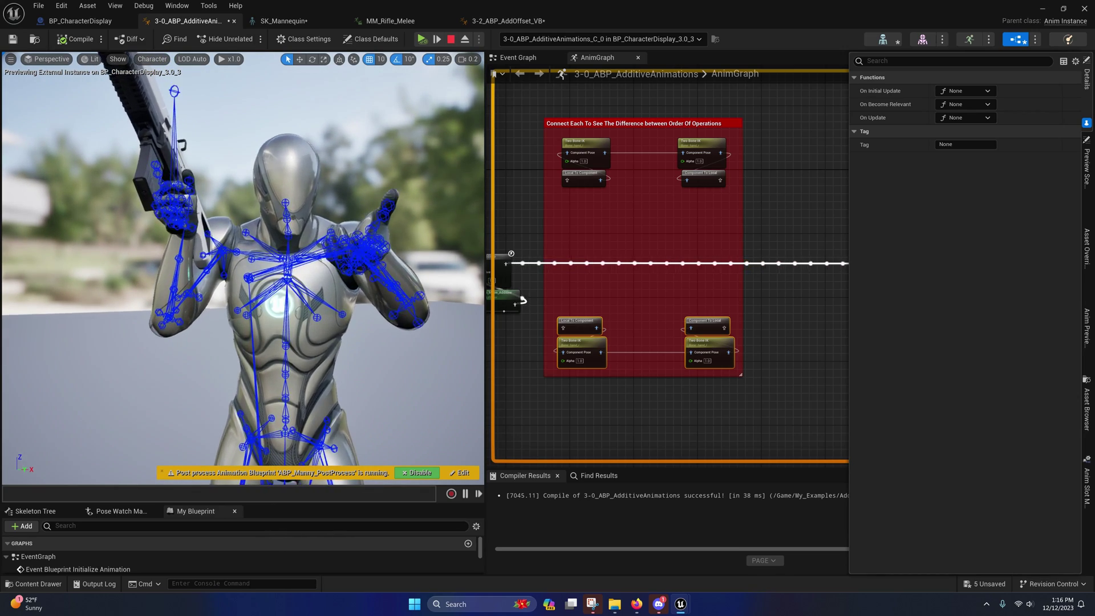
right_click_drag(243, 274, 260, 244)
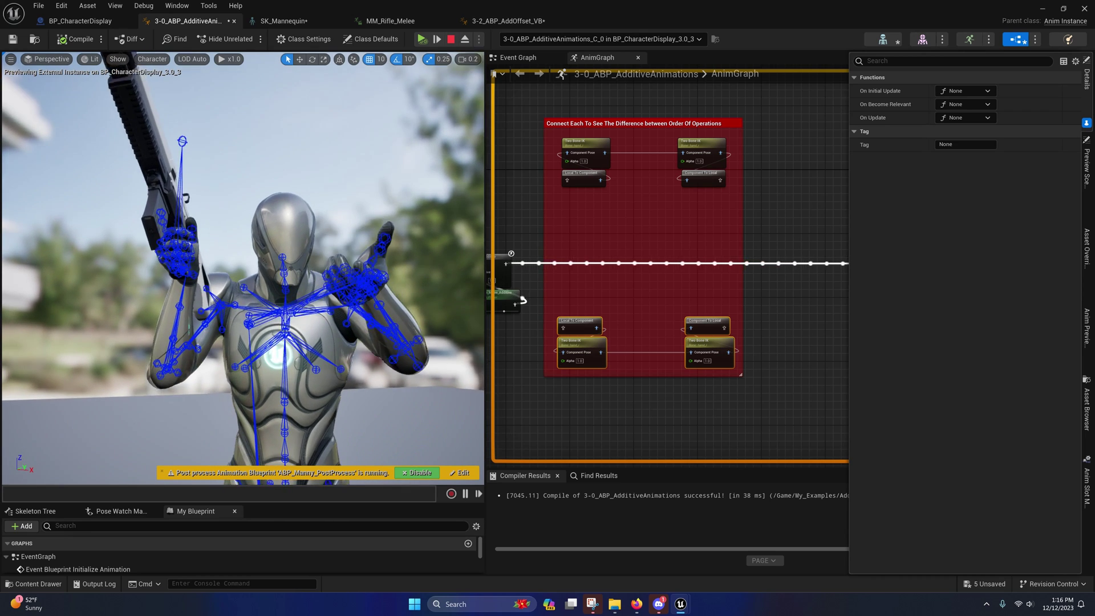
right_click_drag(571, 314, 626, 288)
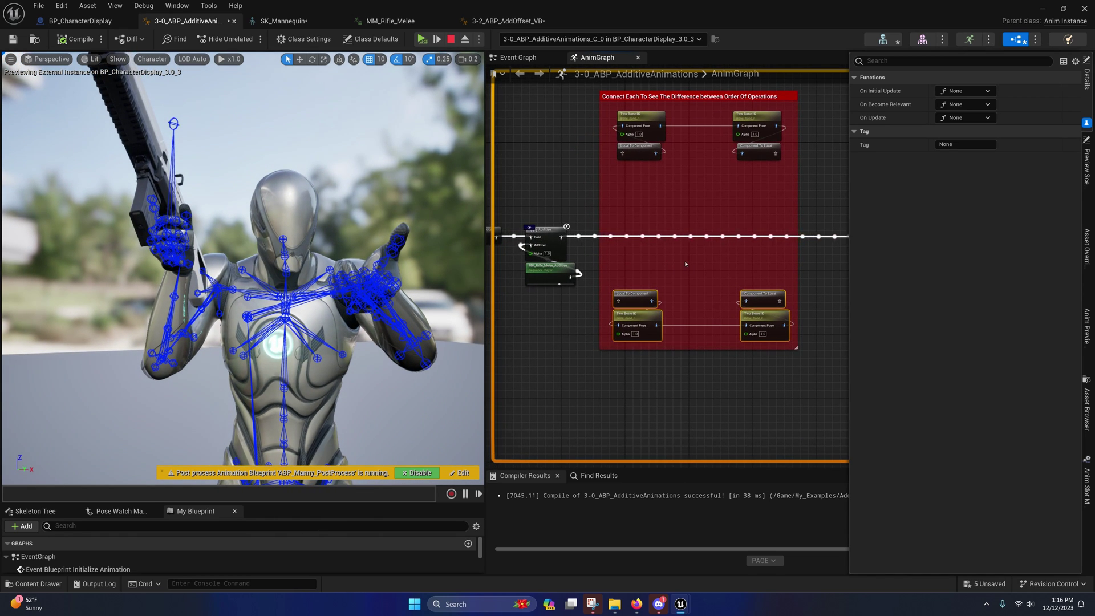
- Go to 3-2_ABP_AddOffset_VB and examine the left hand's placement relative to the rifle from several angles
left_click(483, 25)
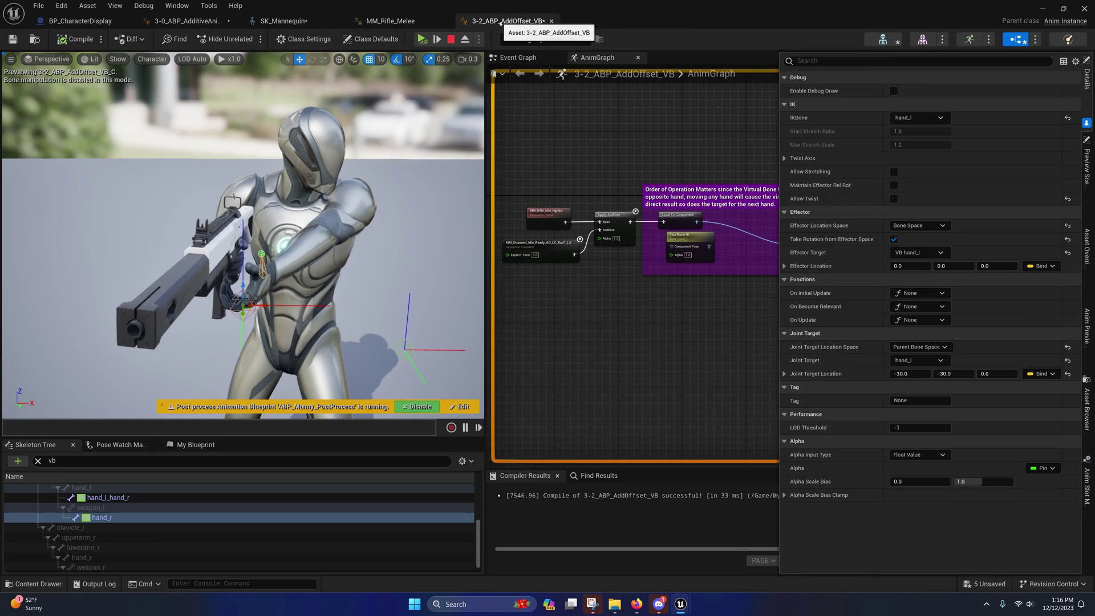
right_click_drag(243, 235, 242, 188)
scroll(249, 214, "up", 1)
right_click_drag(256, 255, 255, 254)
key("s")
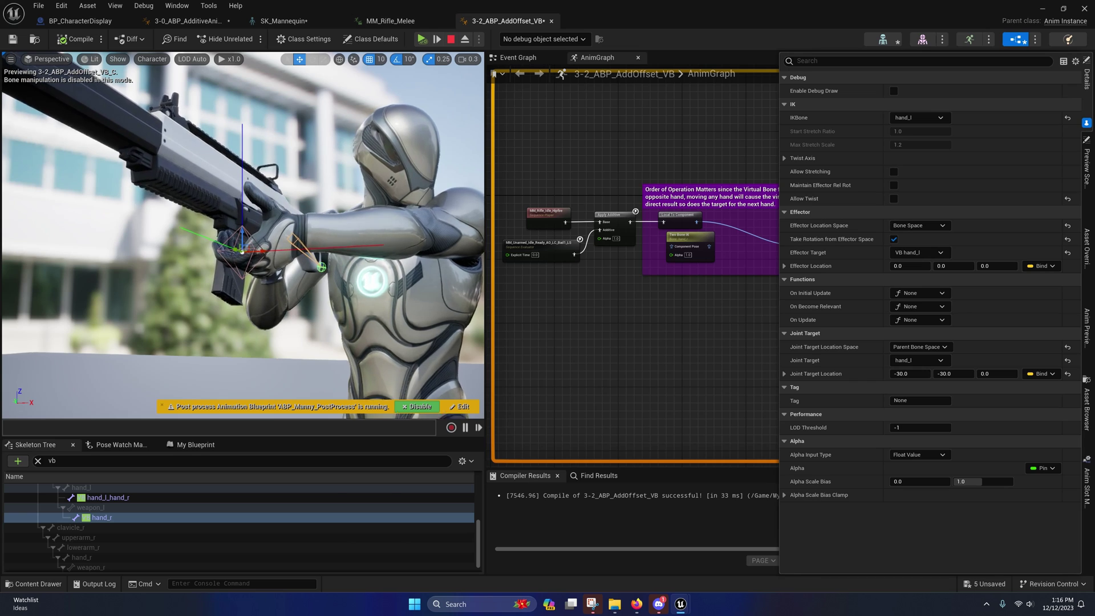
key("e")
right_click_drag(255, 255, 256, 282)
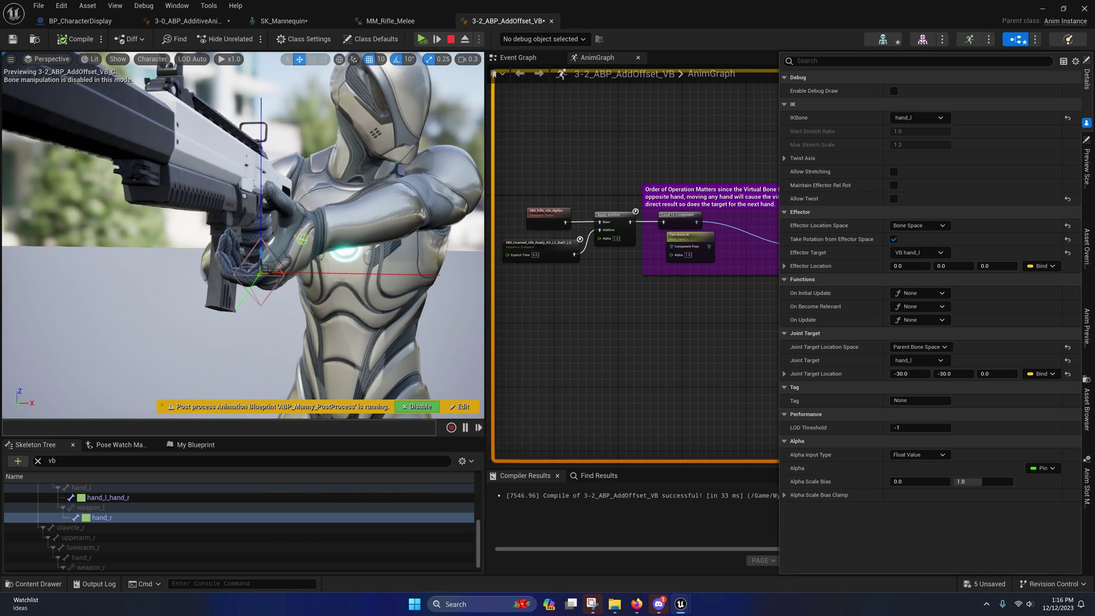
- Enable Allow Stretching on the hand_l Two Bone IK node, compile the blueprint, and stop the play session
right_click_drag(716, 237, 571, 263)
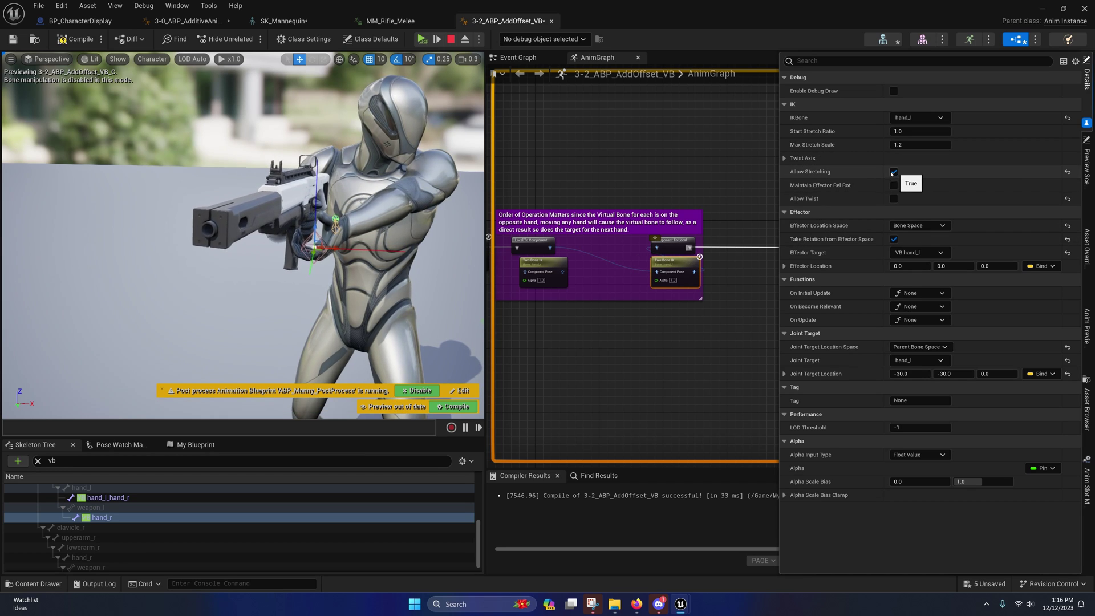
left_click(893, 171)
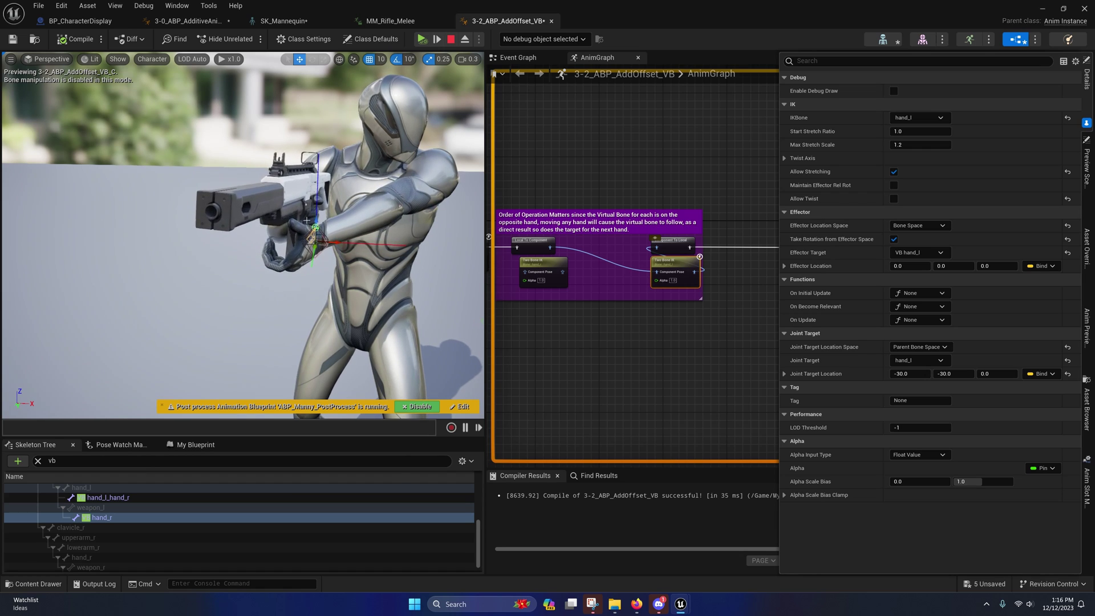
left_click(450, 39)
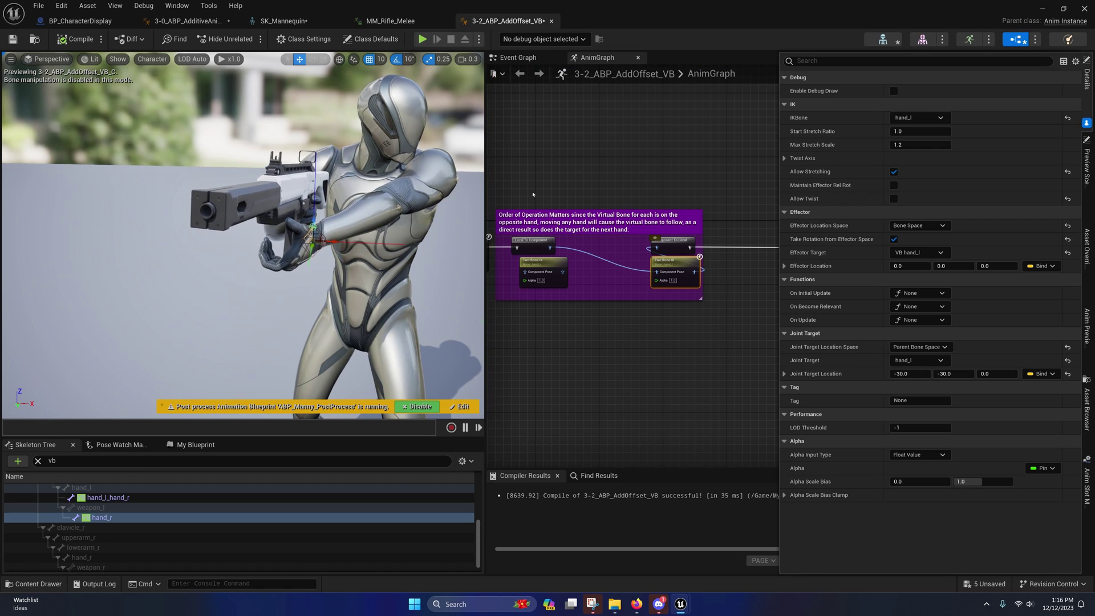
- Widen the AnimGraph by narrowing the preview viewport so that the graph through to Output Pose fits in view
right_click_drag(537, 199, 604, 167)
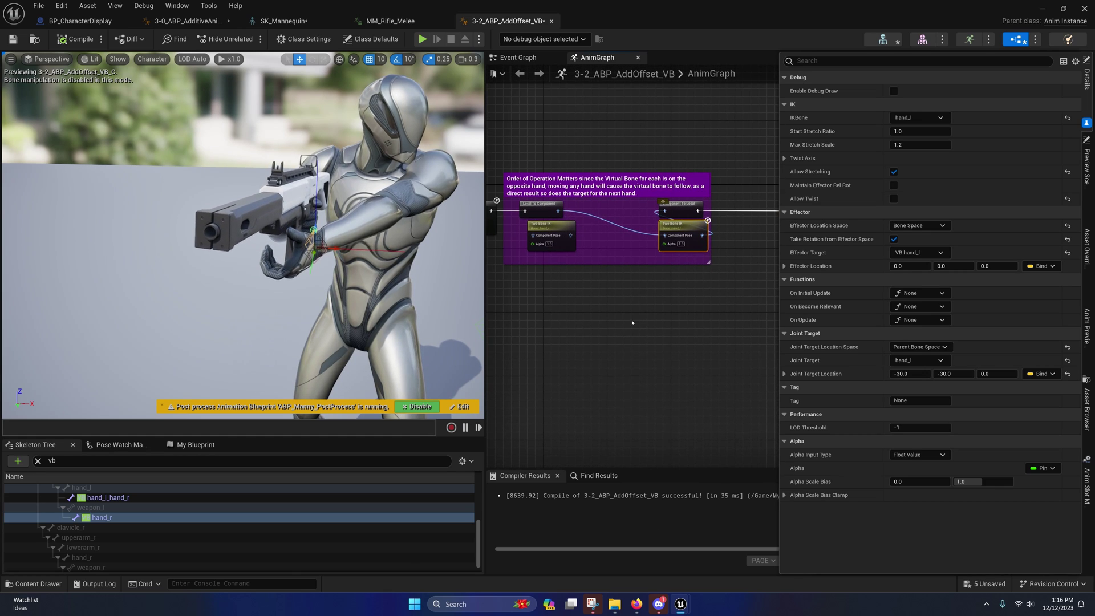
right_click_drag(571, 304, 575, 314)
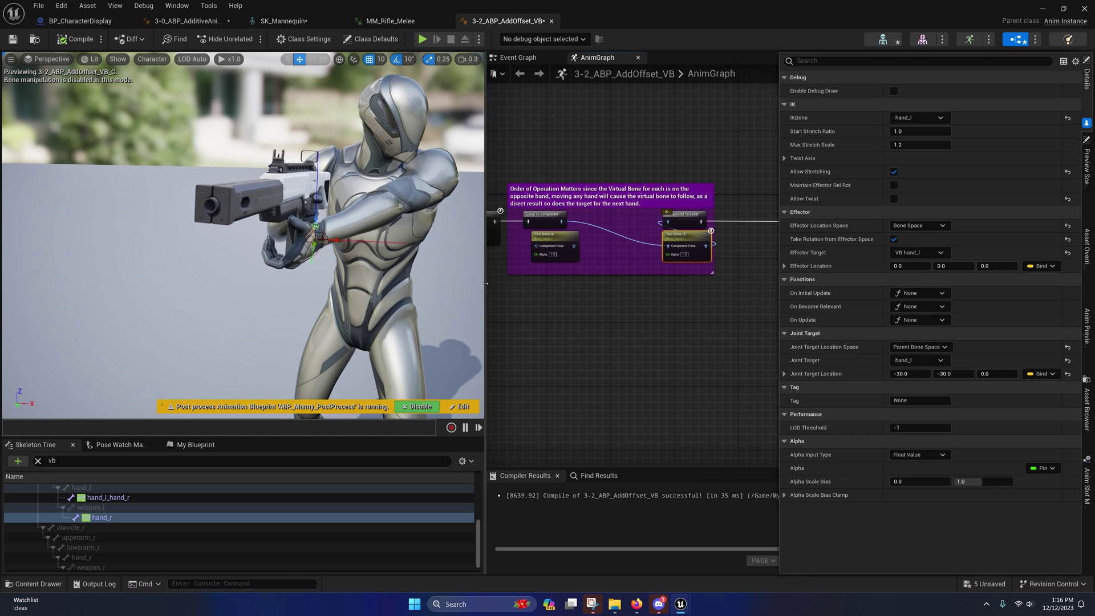
left_click_drag(484, 283, 248, 283)
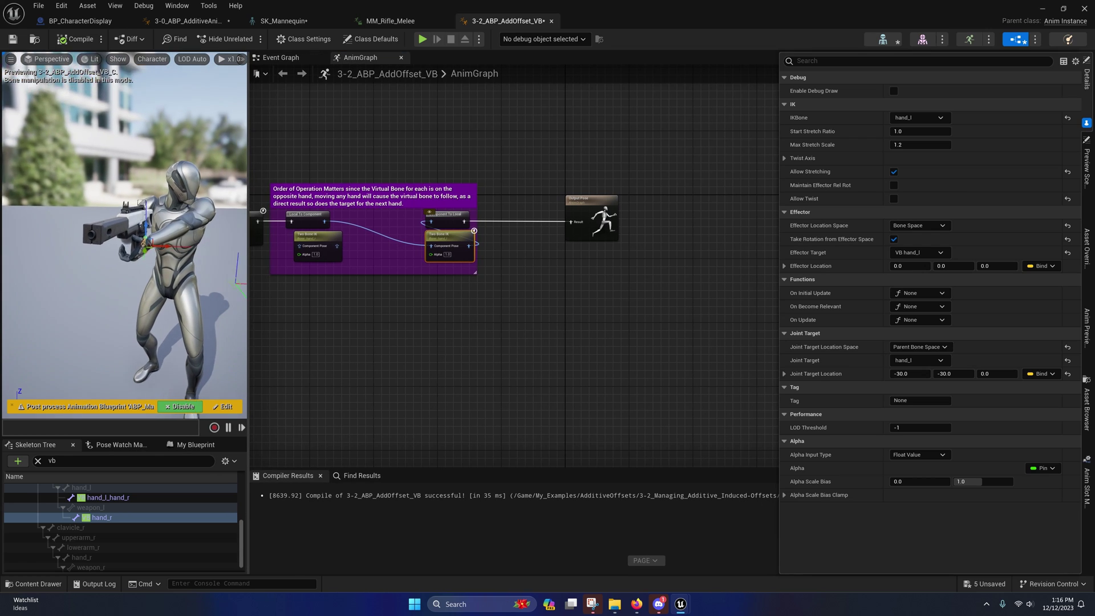